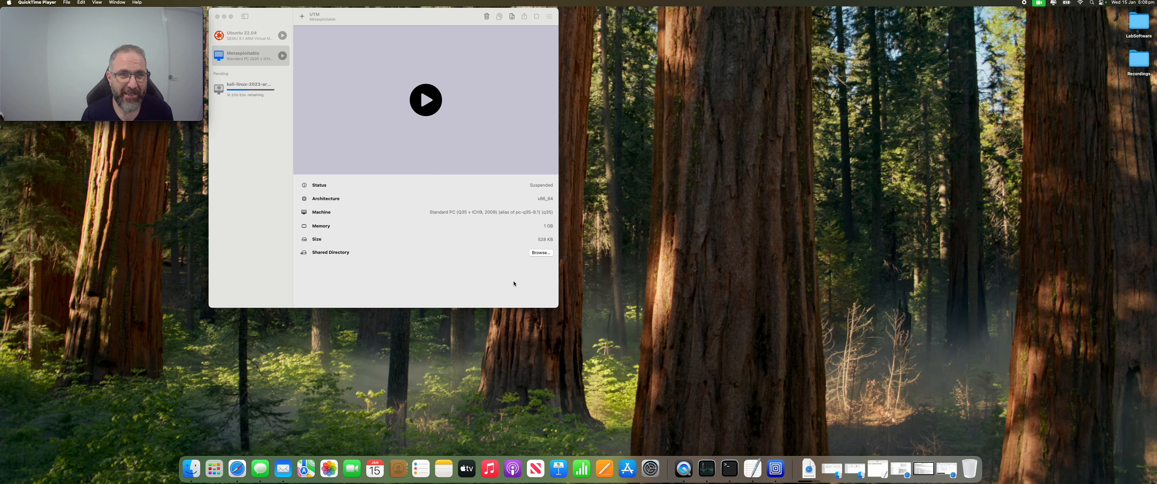
Step: Reposition and enlarge the UTM window, and open the LabSoftware folder from the desktop beside it
left_click_drag(341, 10, 464, 37)
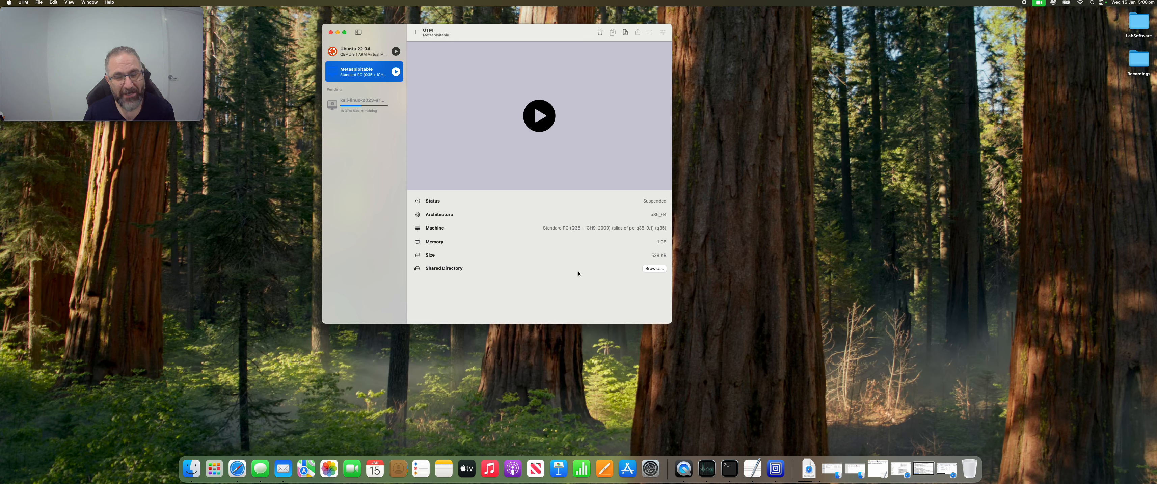
left_click_drag(667, 324, 794, 346)
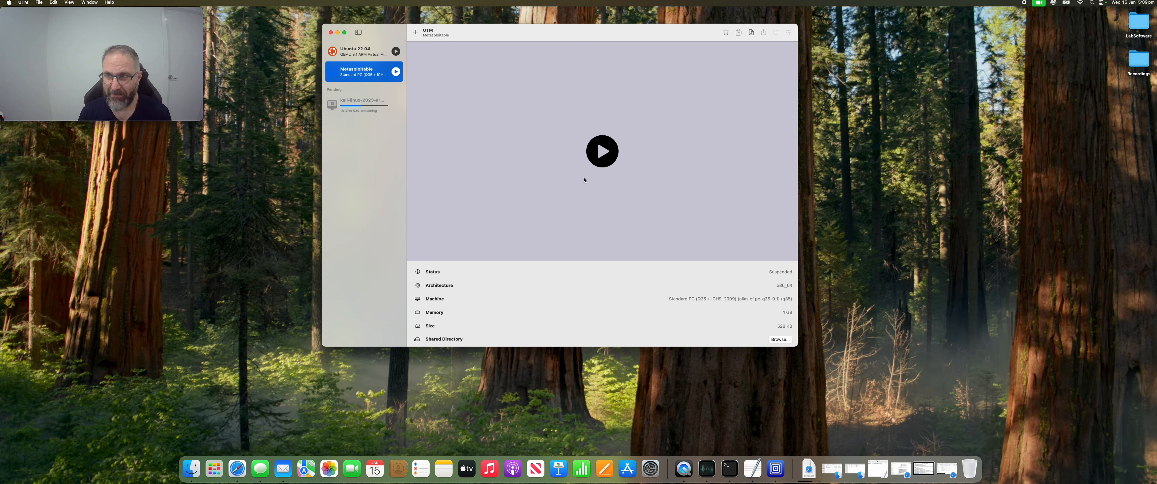
double_click(1134, 28)
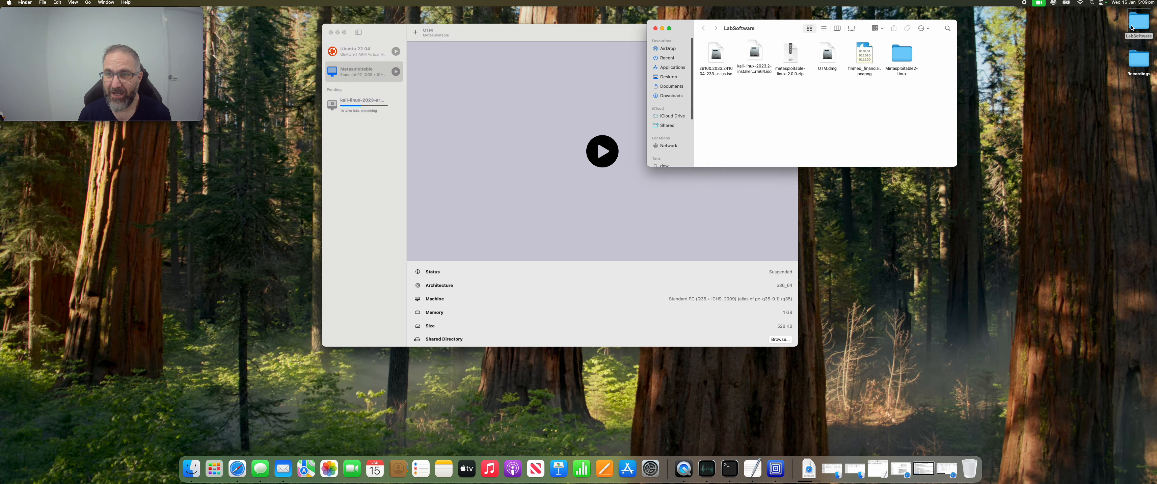
left_click_drag(775, 24, 963, 59)
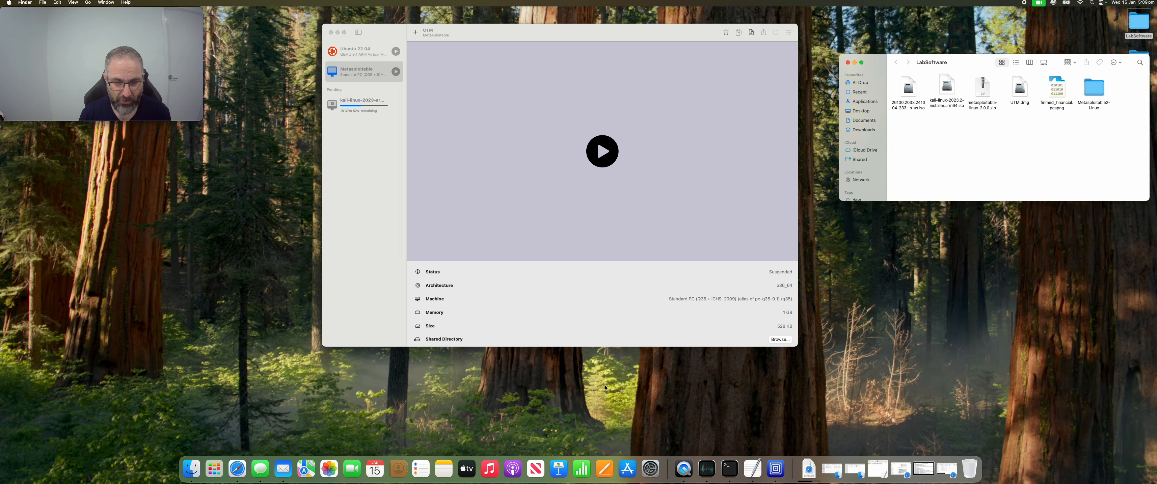
Step: Look through the last page of installed applications in Launchpad and return to the desktop
left_click(214, 468)
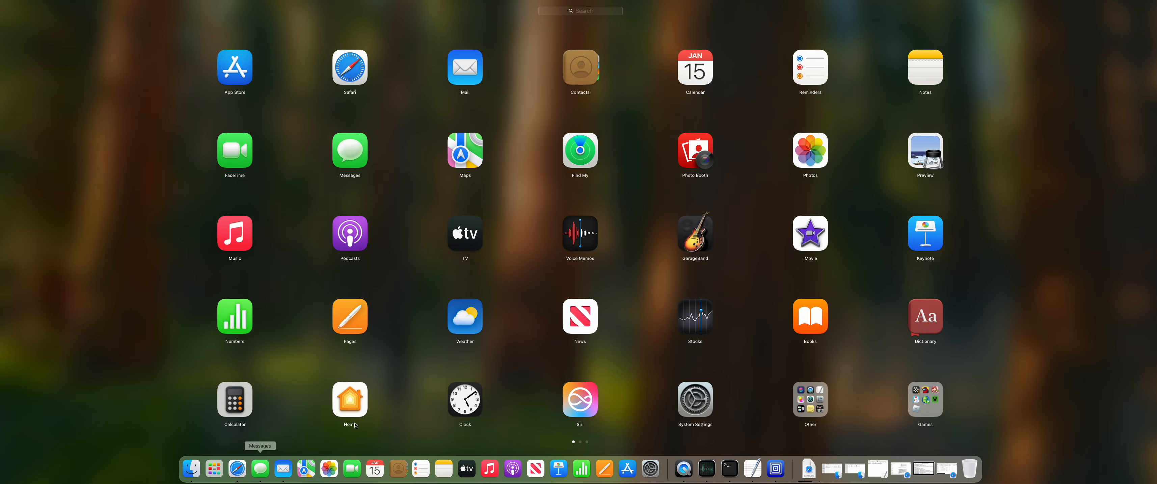
left_click(587, 443)
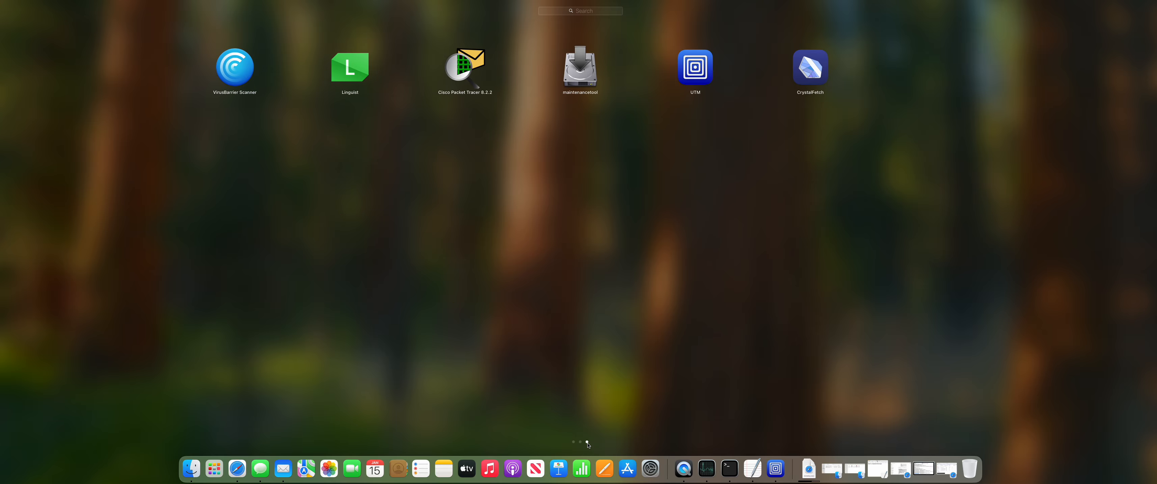
left_click(812, 157)
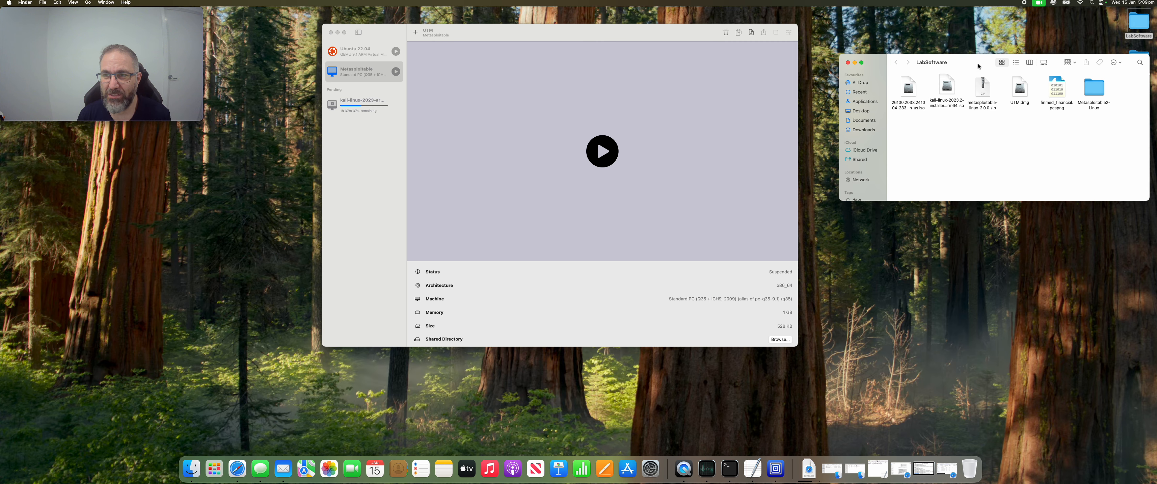
Step: Select the Windows ISO in the LabSoftware folder and view UTM's existing Ubuntu 22.04 and Metasploitable virtual machines
left_click_drag(975, 63, 945, 46)
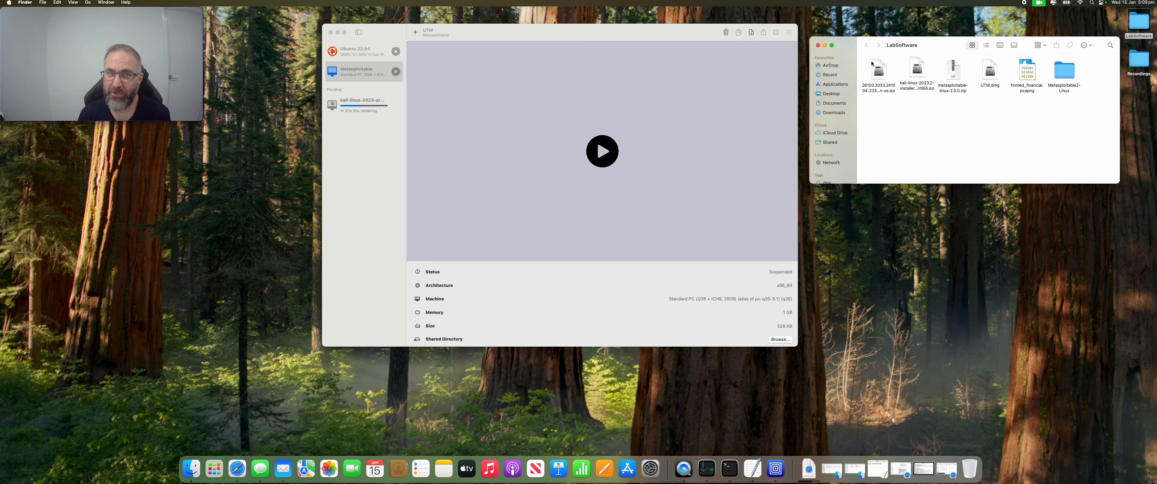
left_click(876, 68)
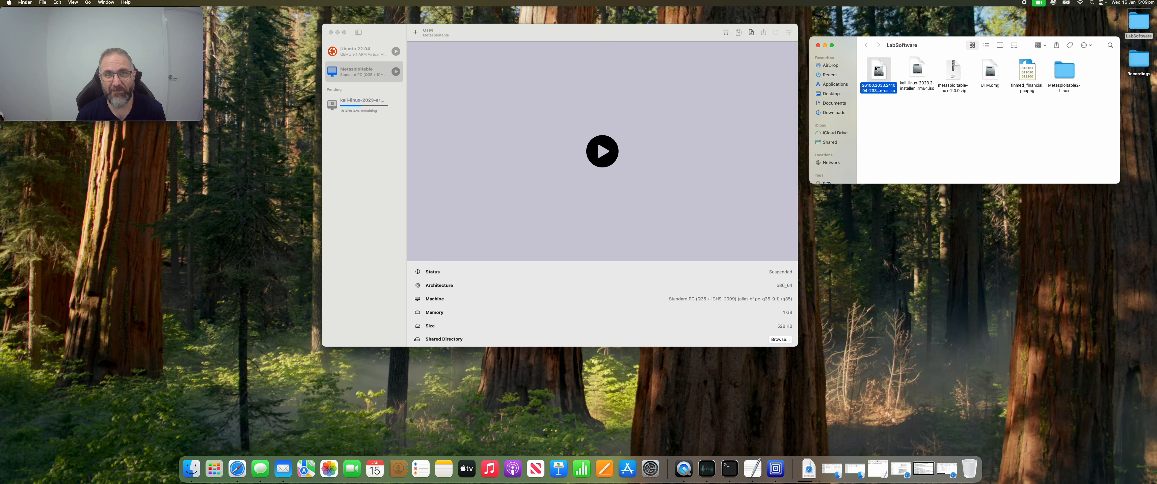
left_click(364, 139)
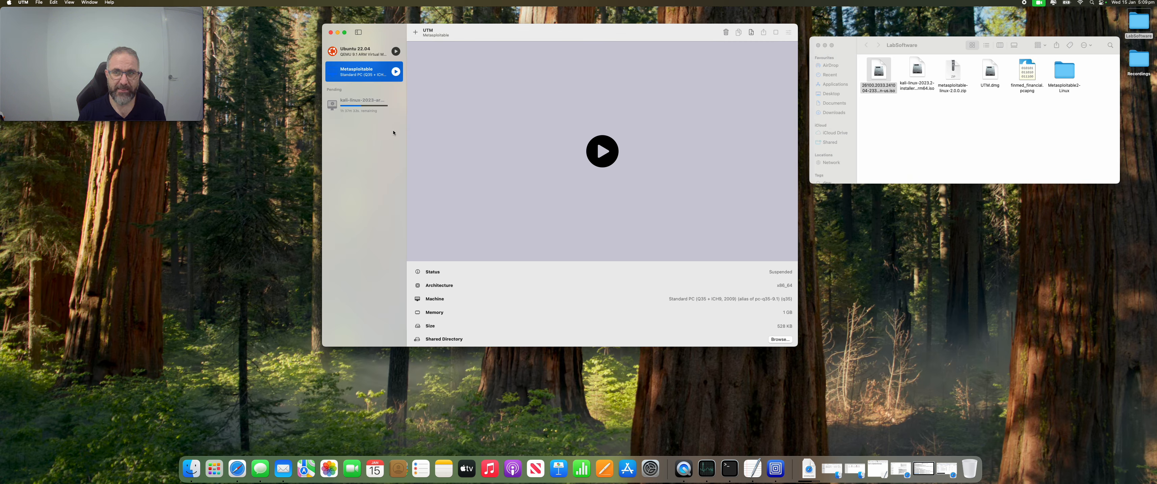
left_click(354, 53)
left_click(352, 75)
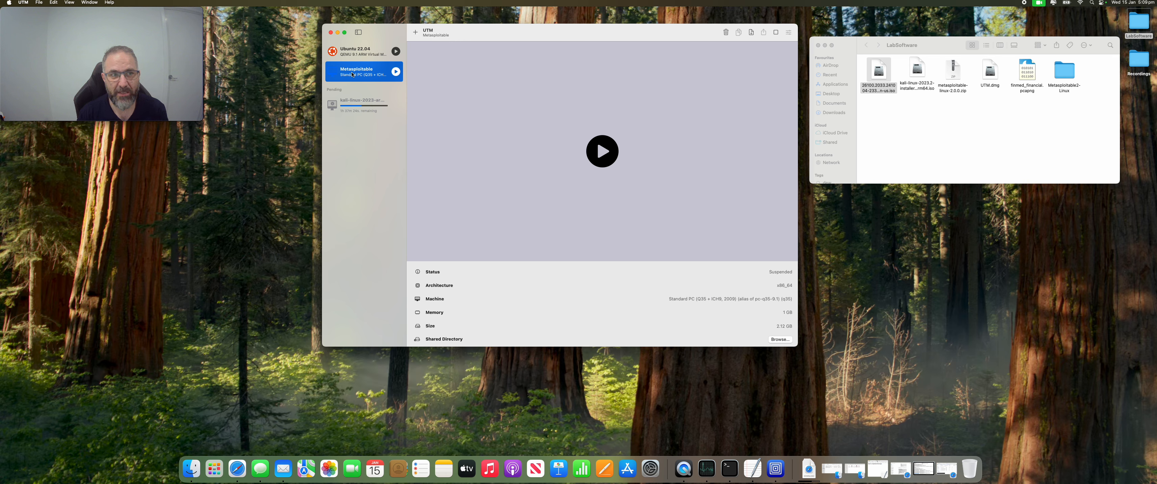
mouse_move(354, 104)
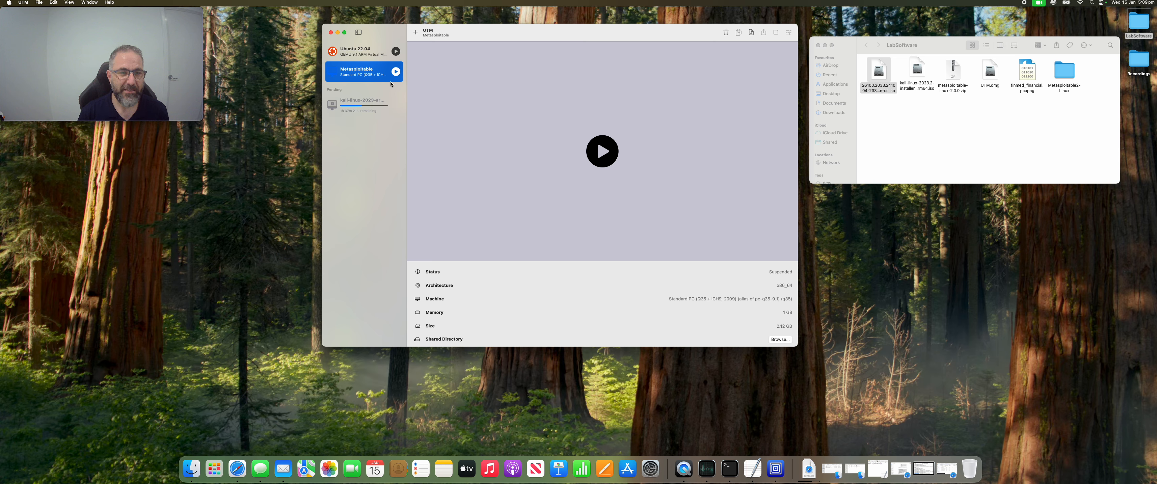
Step: Start creating a new virtual machine in UTM using Virtualize with Windows as the operating system
left_click(415, 32)
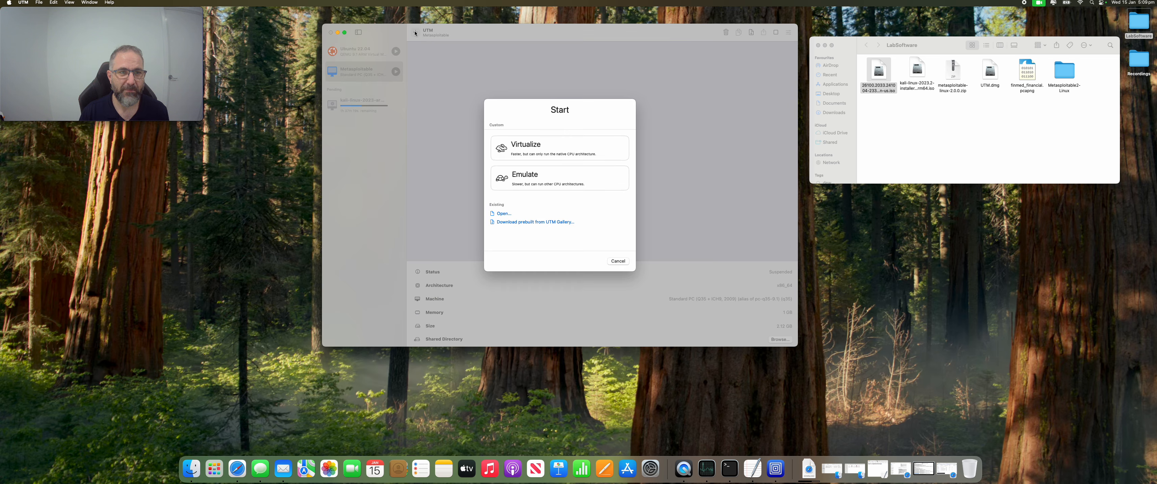
left_click(525, 147)
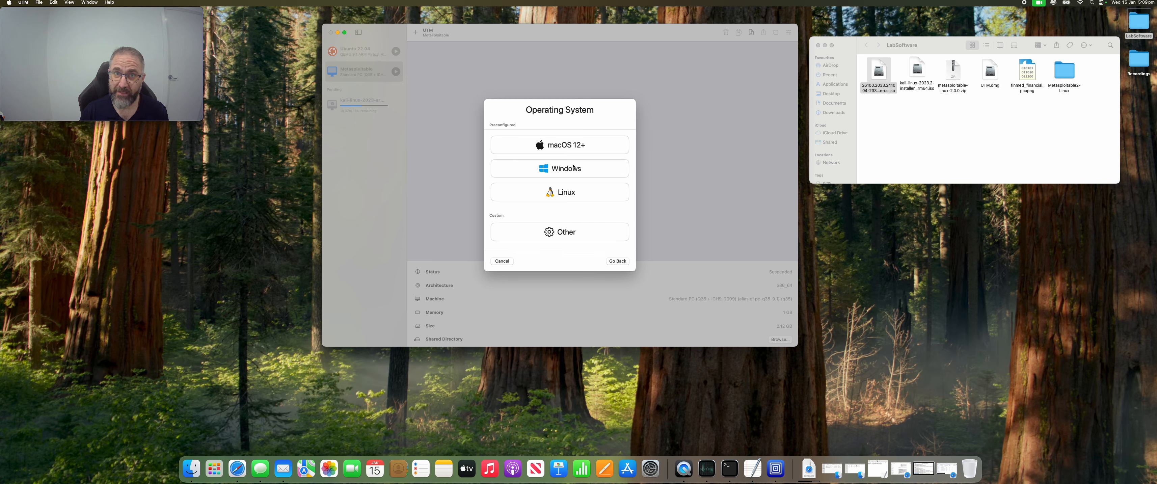
left_click(545, 170)
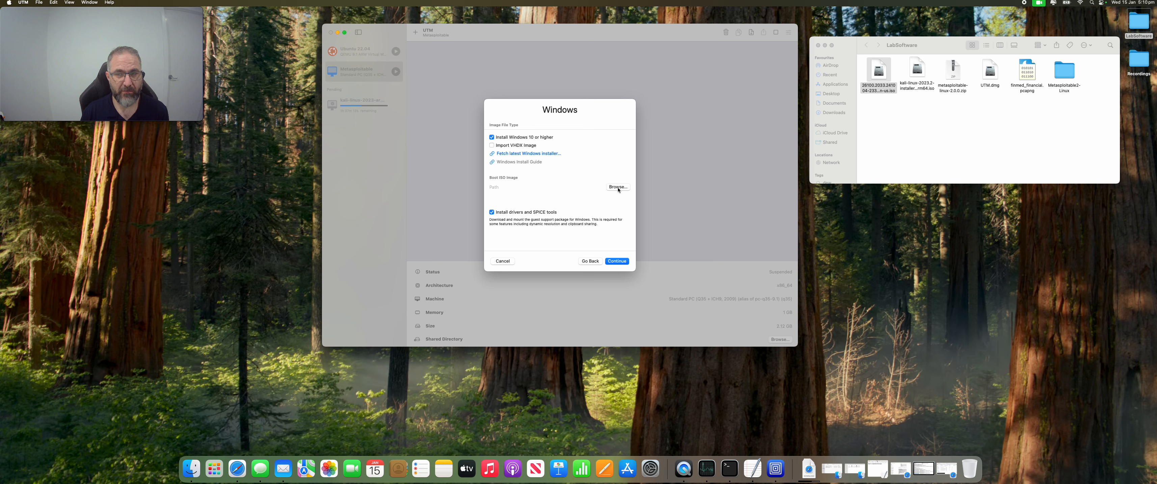
Step: Choose the 26100.2033 Windows ISO from LabSoftware as the boot image and continue to the hardware settings
left_click_drag(927, 45, 933, 47)
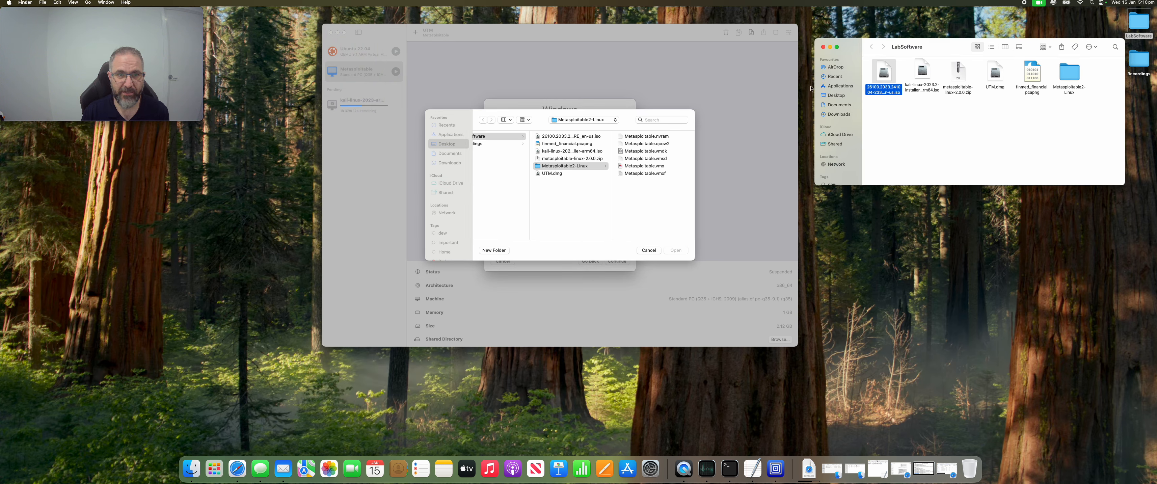
scroll(509, 144, "left", 2)
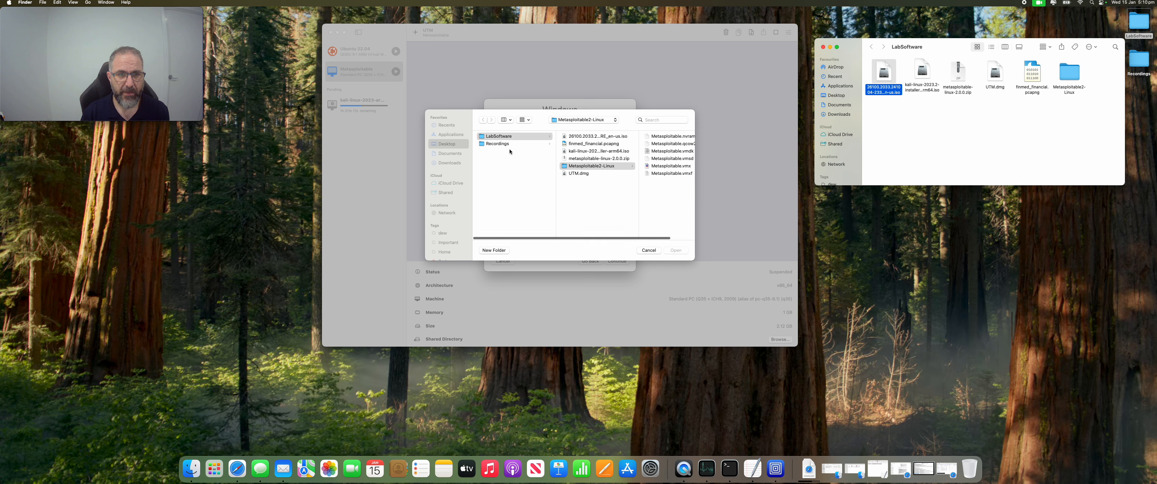
left_click(508, 139)
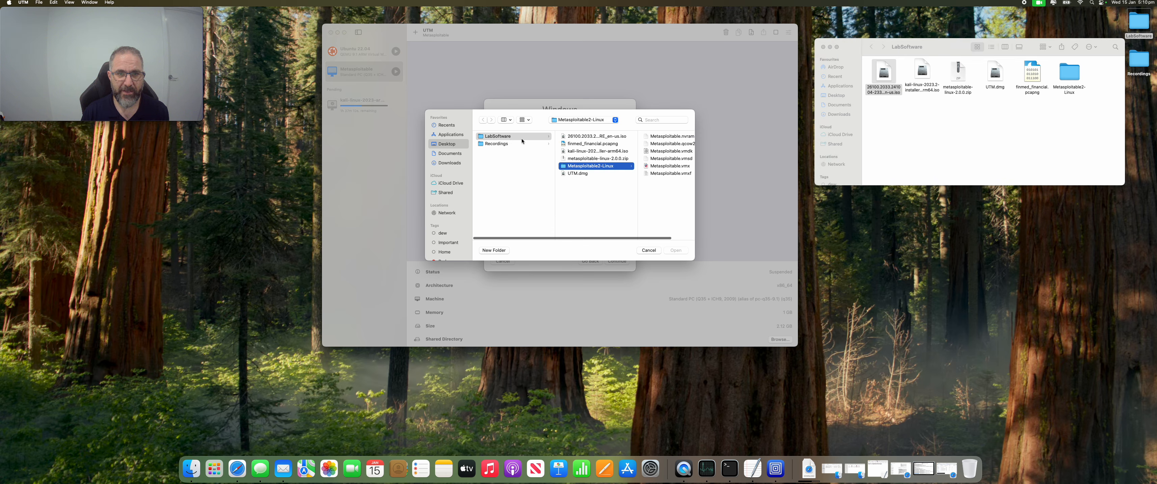
left_click(591, 137)
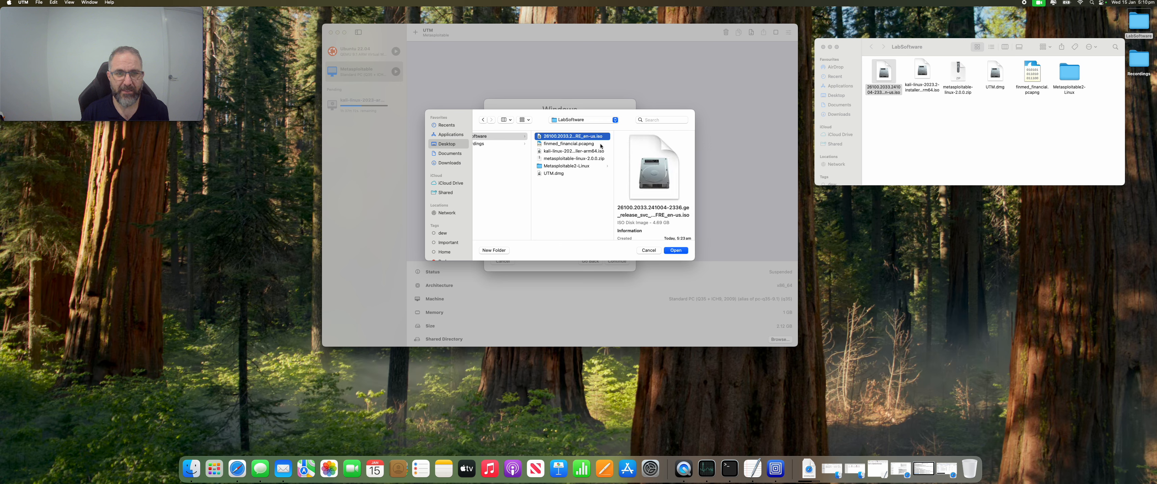
left_click(676, 251)
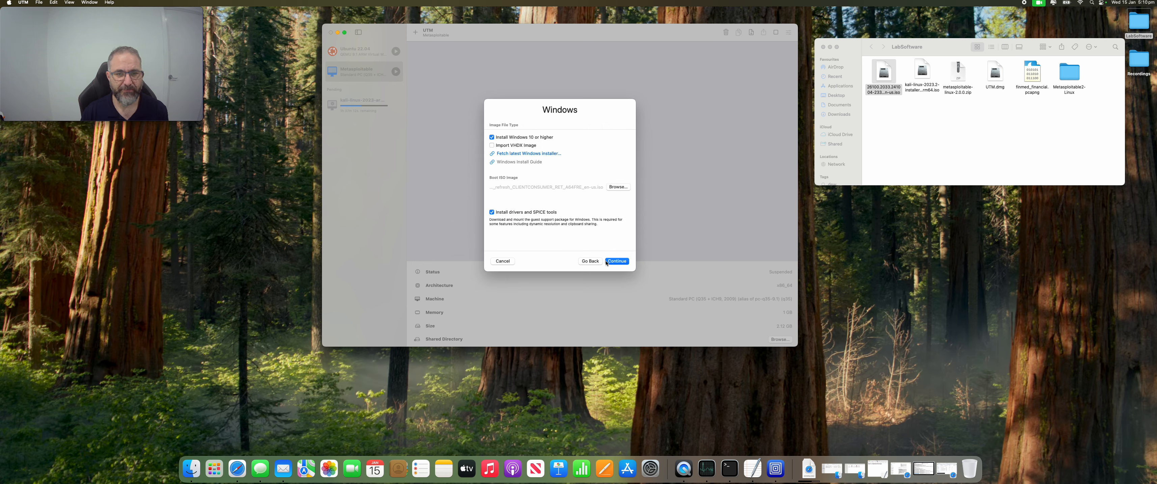
left_click(611, 261)
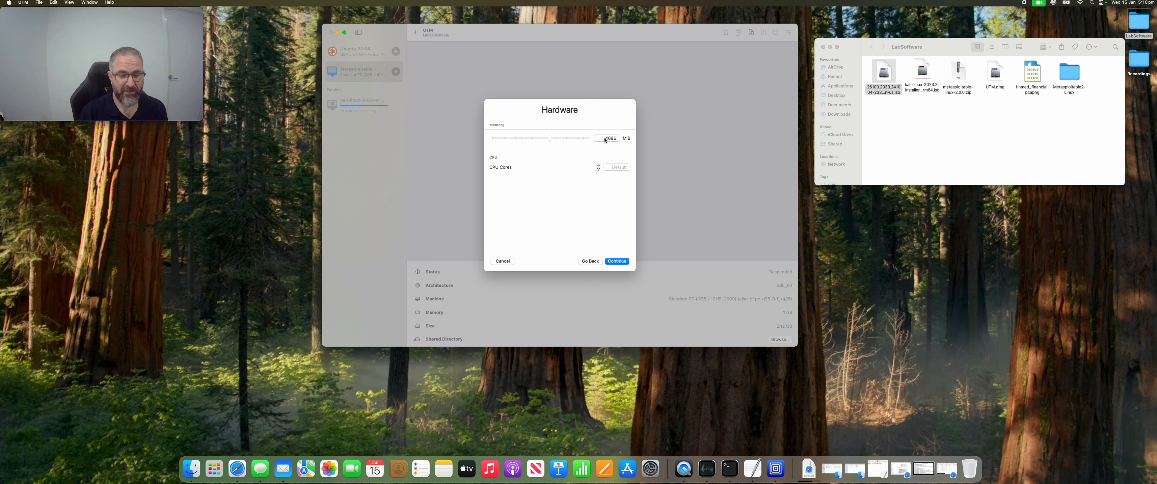
Step: Close the Activity Monitor and Terminal windows and quit both applications
left_click(707, 469)
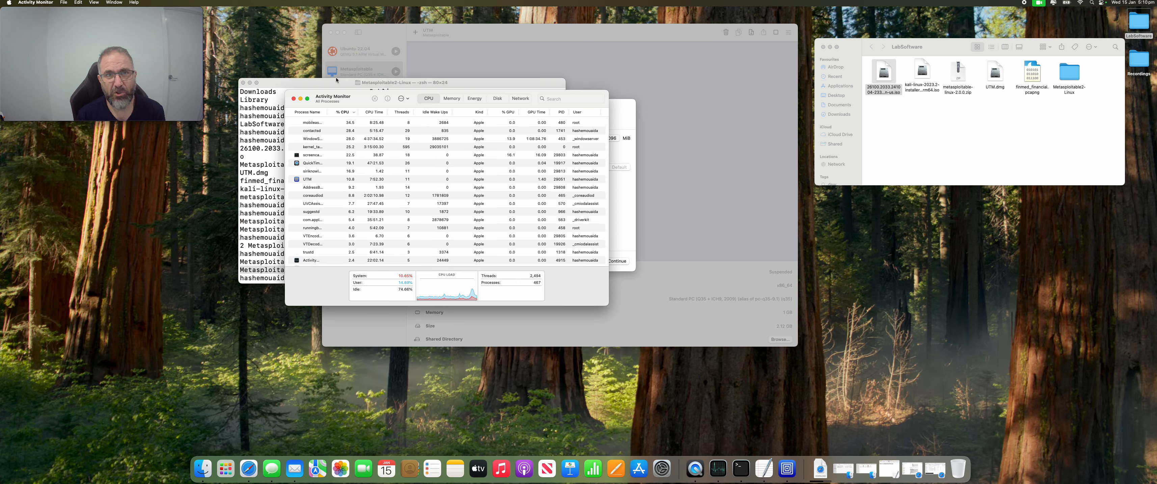
left_click(294, 98)
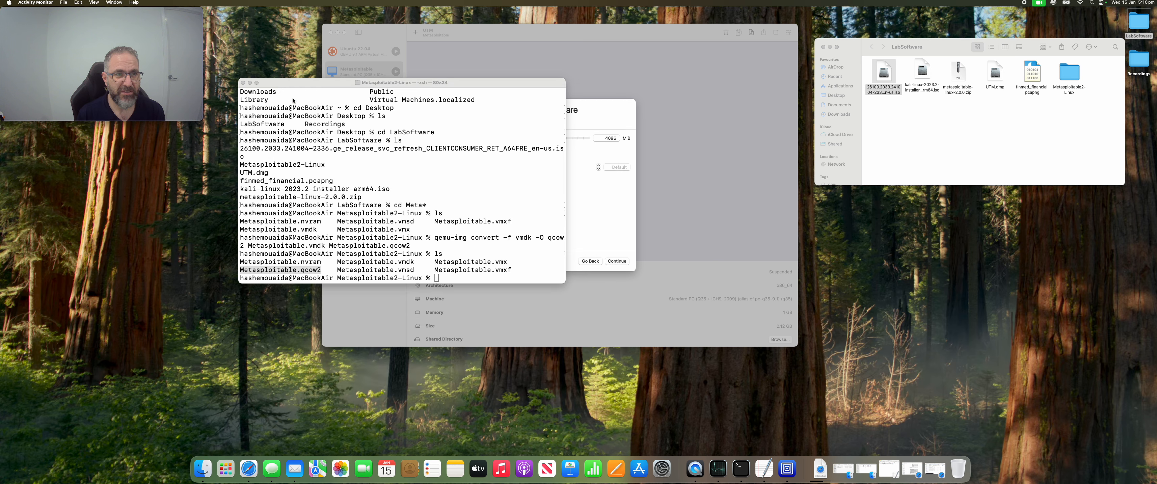
left_click(243, 83)
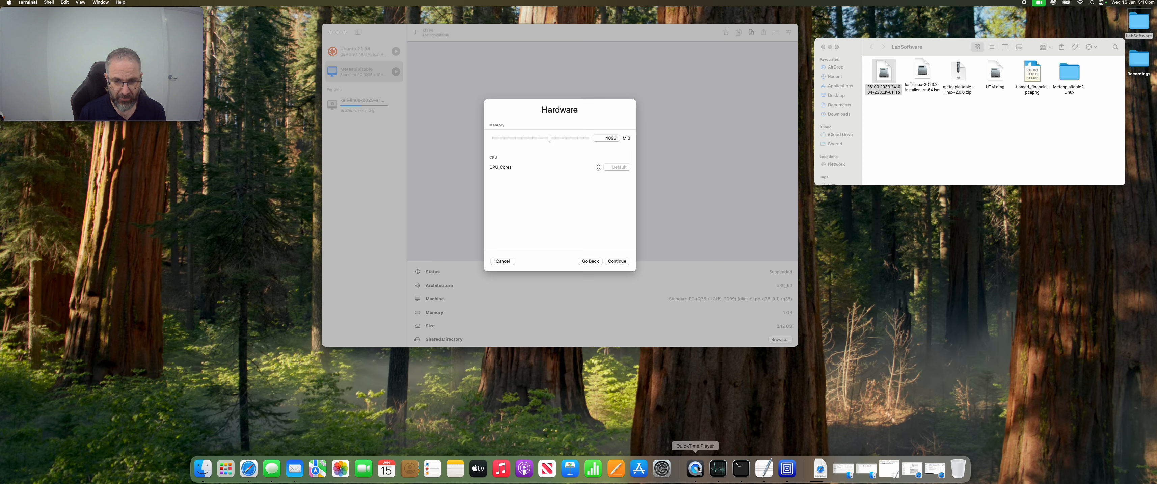
right_click(718, 468)
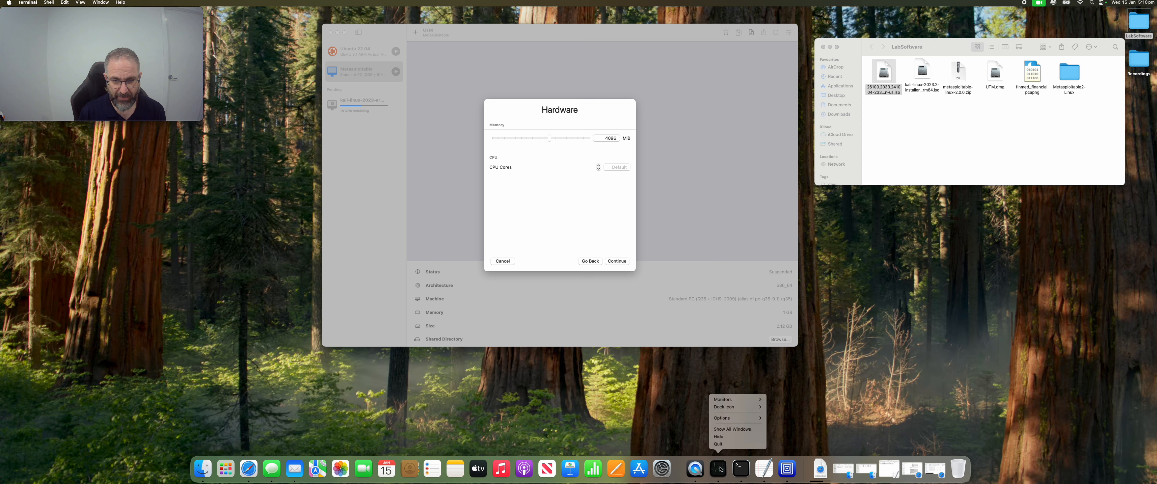
left_click(723, 445)
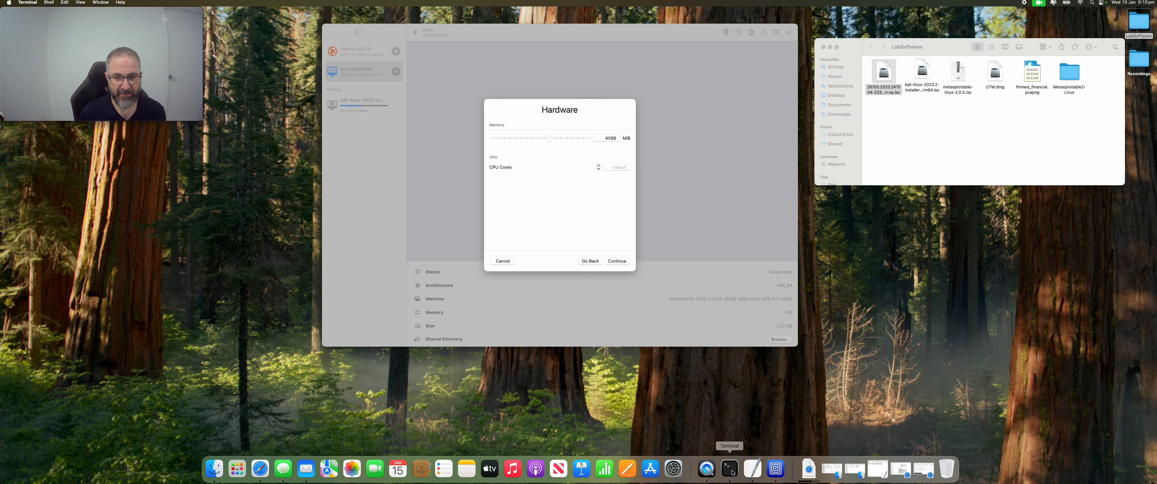
right_click(731, 471)
left_click(736, 445)
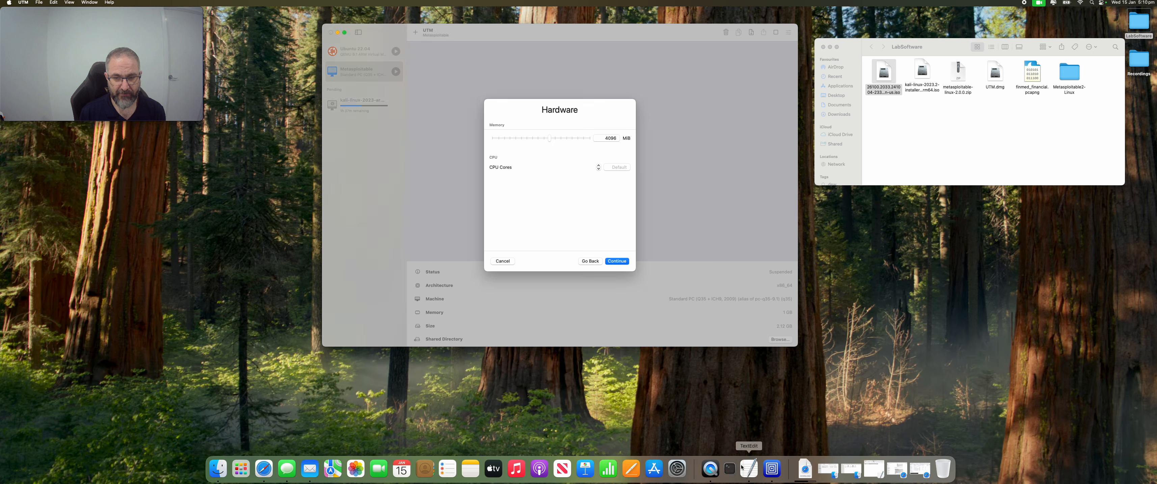
Step: Quit TextEdit and delete its unsaved untitled document
right_click(740, 467)
left_click(743, 443)
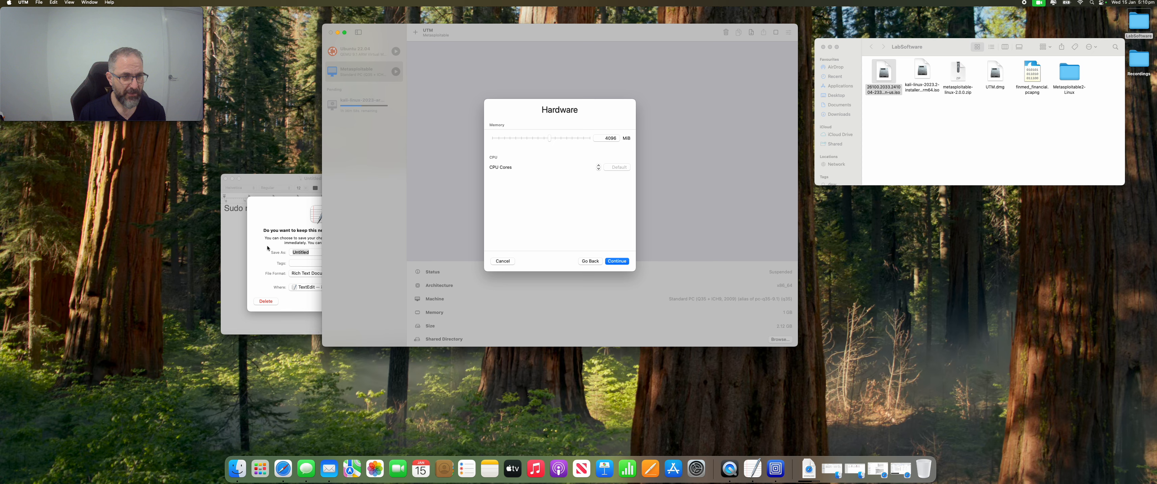
left_click(264, 293)
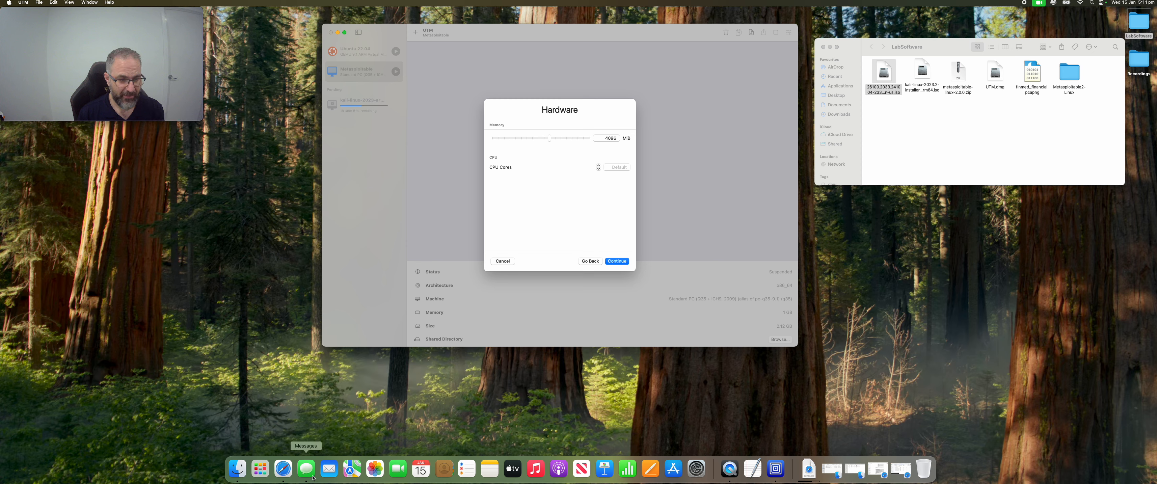
right_click(286, 468)
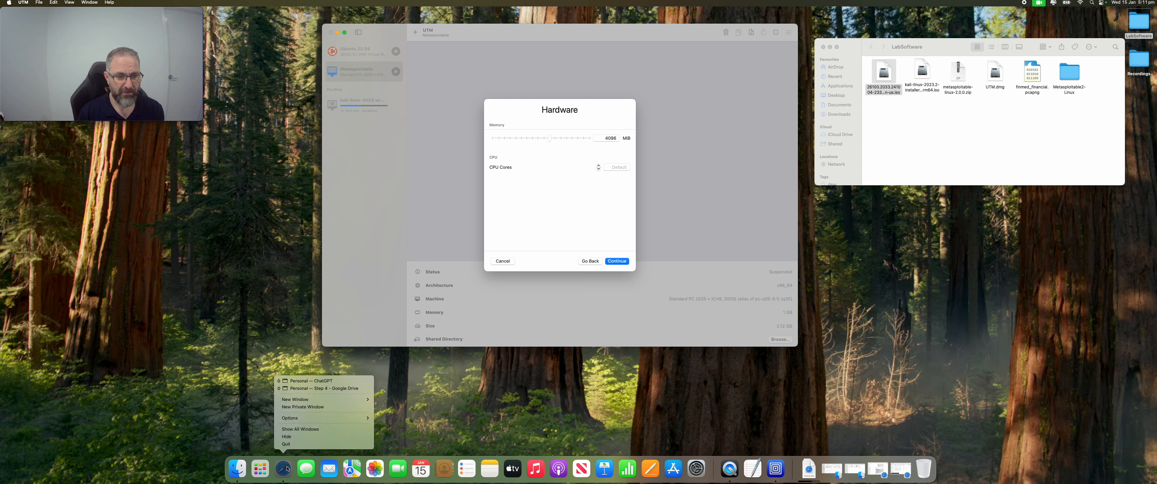
left_click(292, 444)
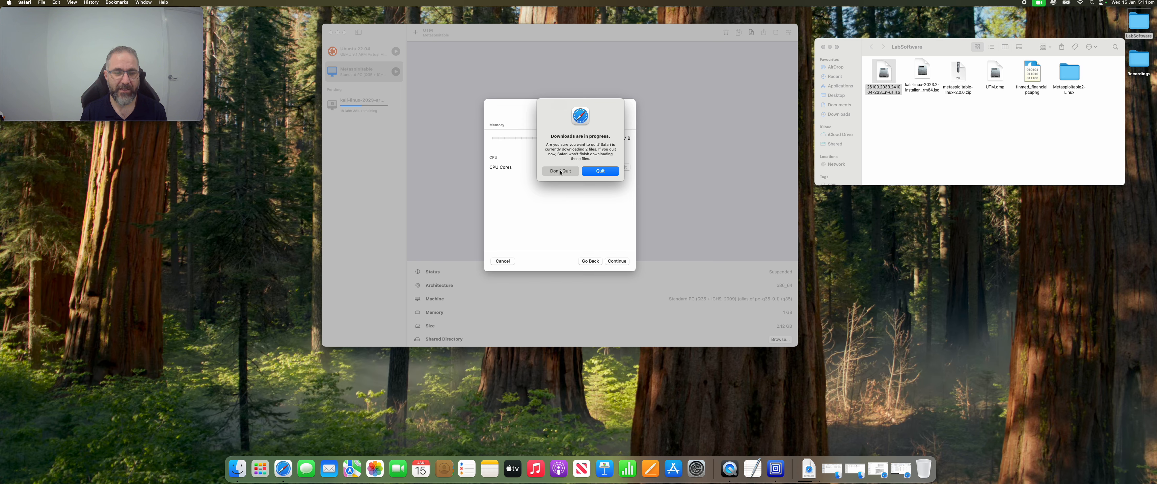
left_click(560, 171)
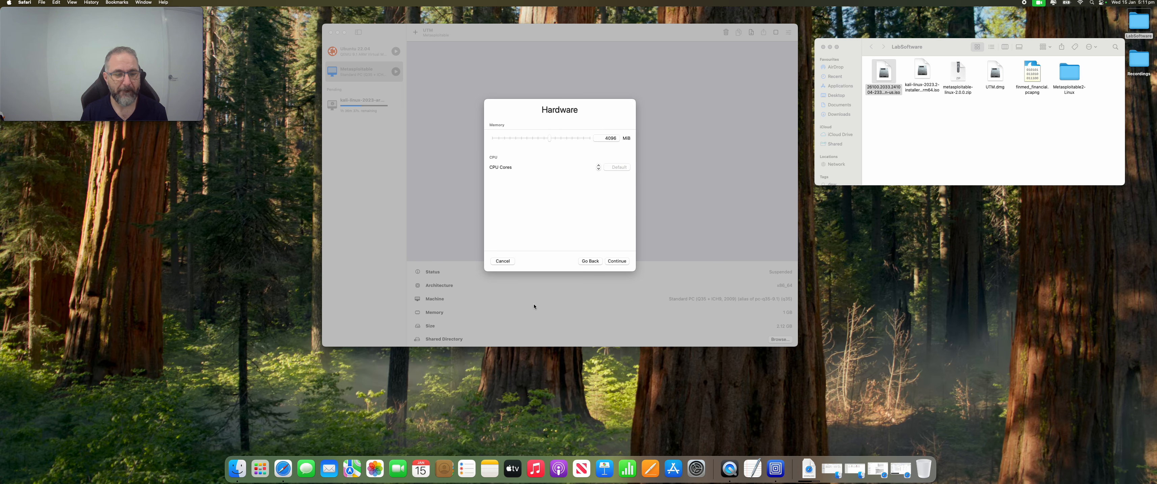
Step: Switch to Safari and view the progress of its file downloads
left_click(283, 467)
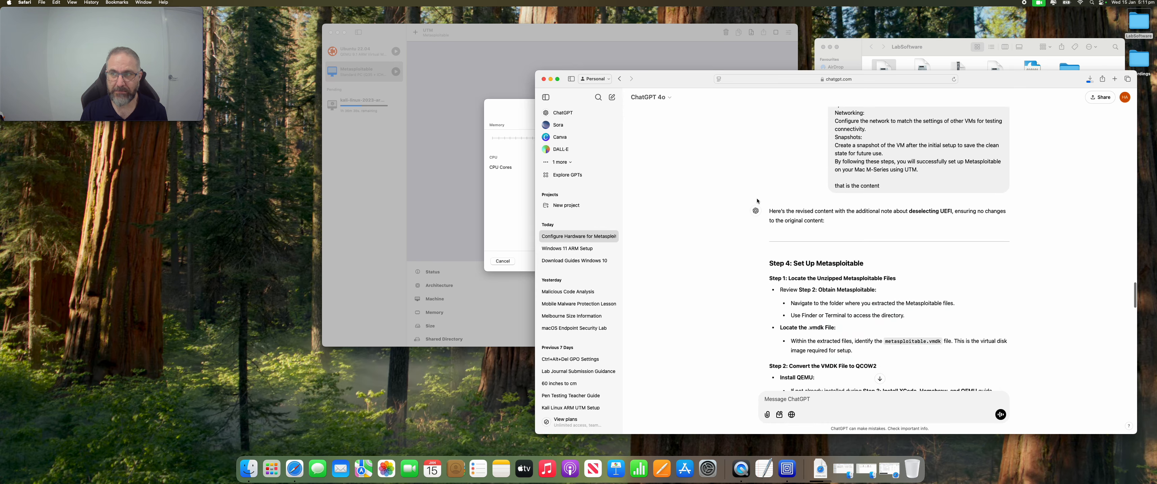
left_click(1089, 80)
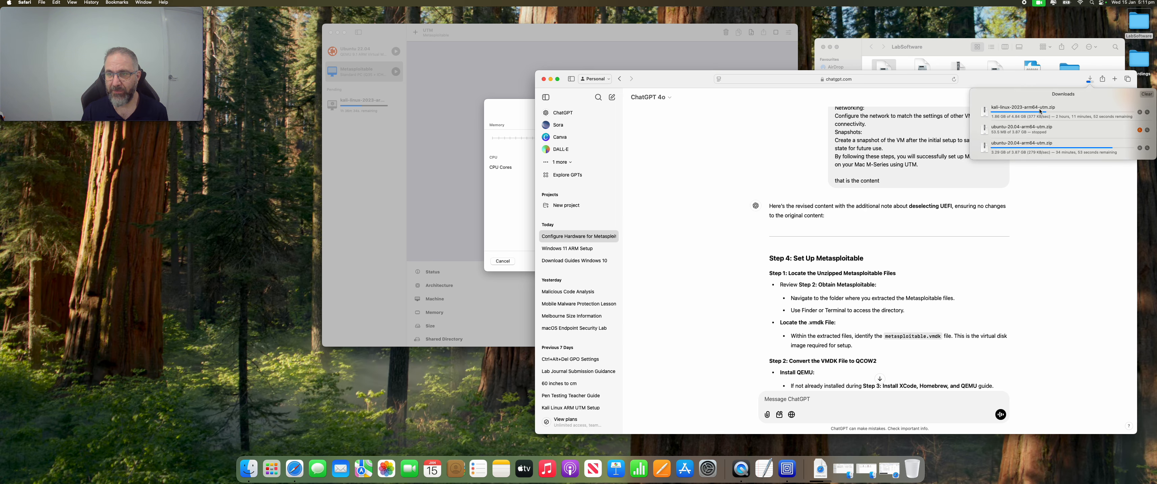
left_click_drag(687, 80, 606, 74)
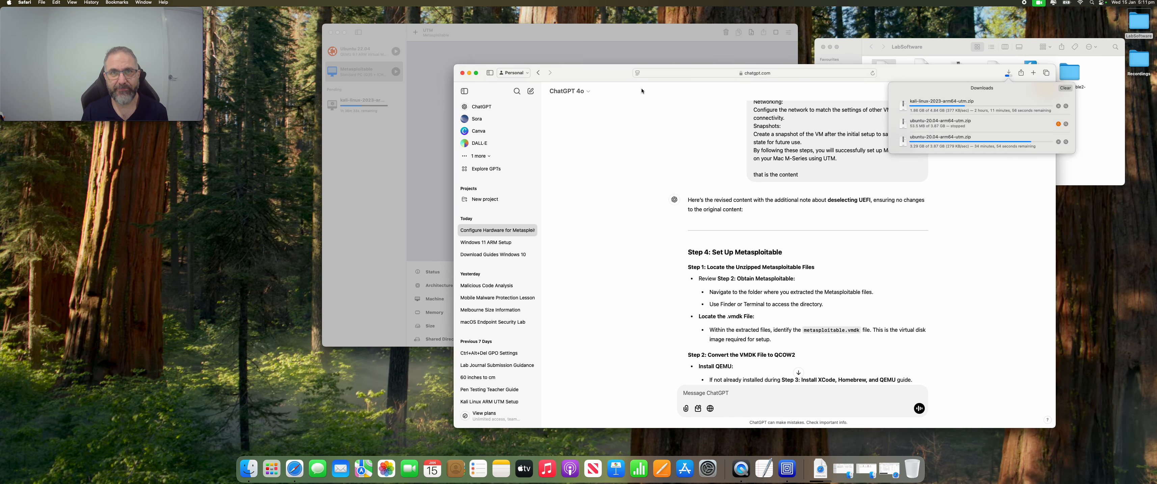
Step: Minimize Safari and return to the UTM hardware settings, set the CPU cores to 2 and continue to the storage settings
left_click(469, 74)
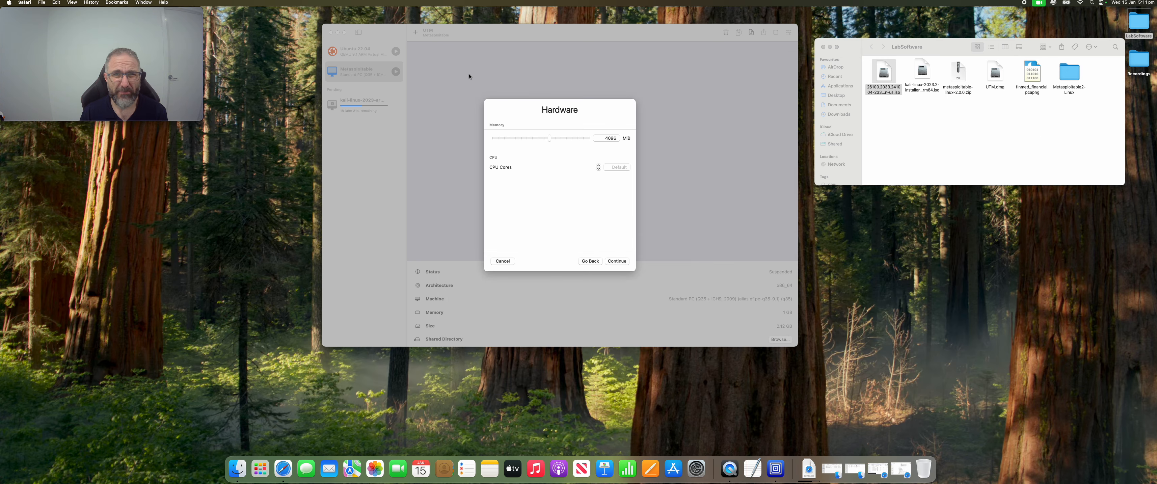
left_click(549, 114)
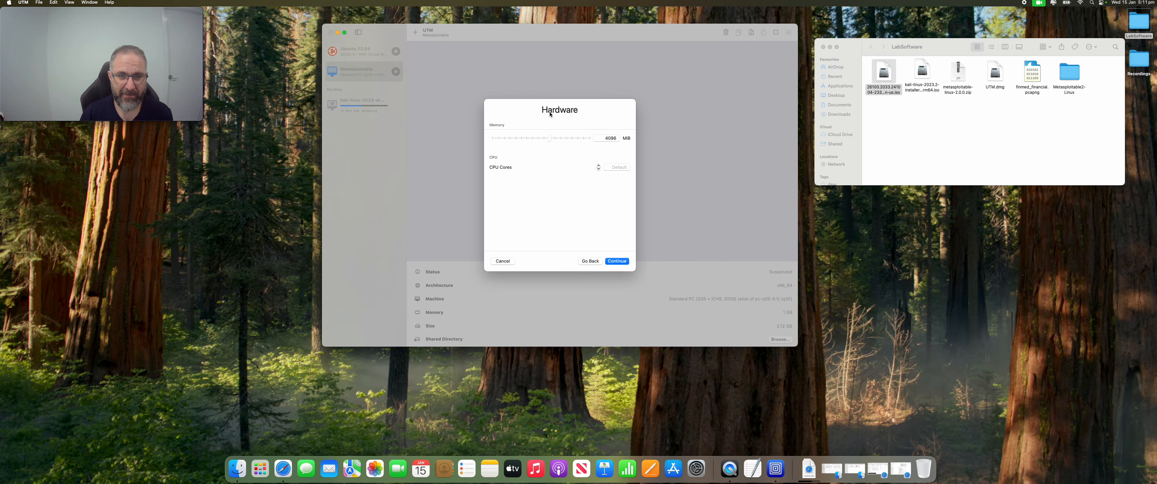
left_click(599, 168)
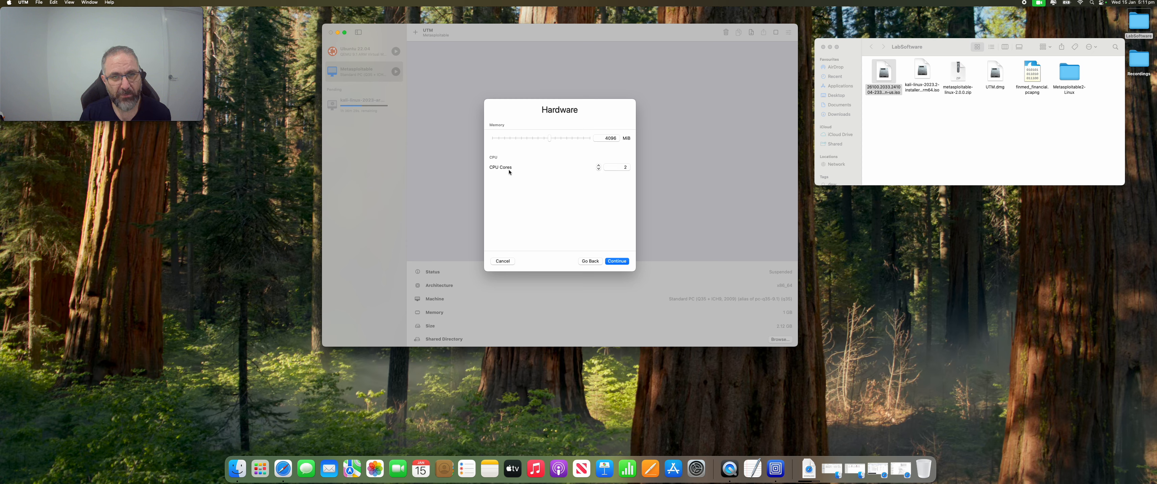
left_click(616, 261)
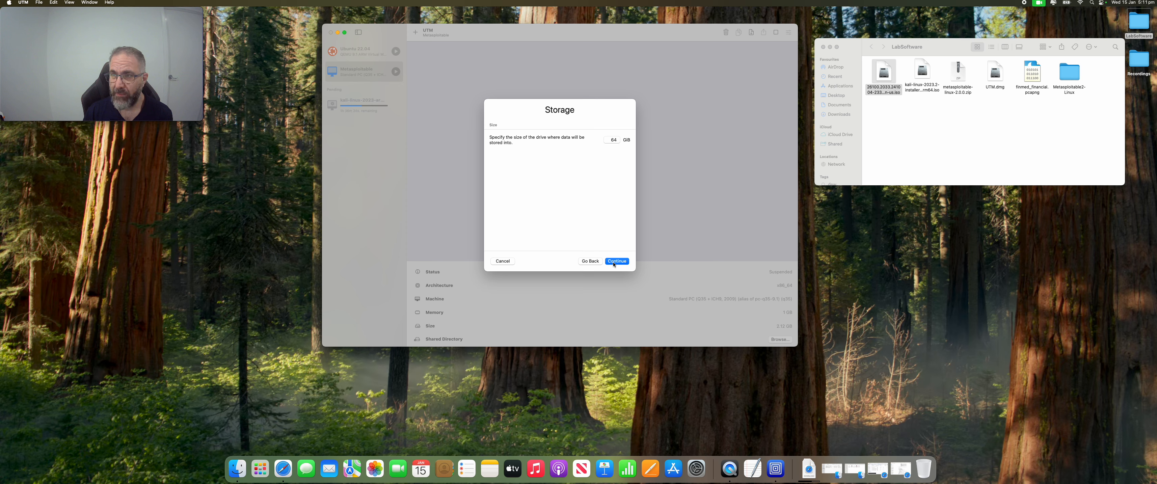
Step: Open Disk Utility and check the free space of the Macintosh HD volume group, closing the window when done
left_click(1092, 3)
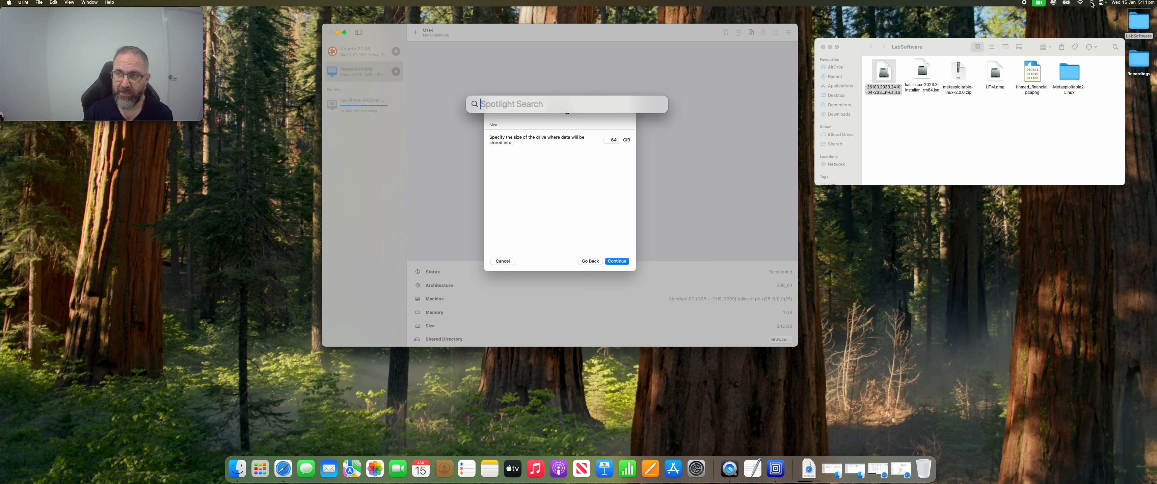
type("disk Utility")
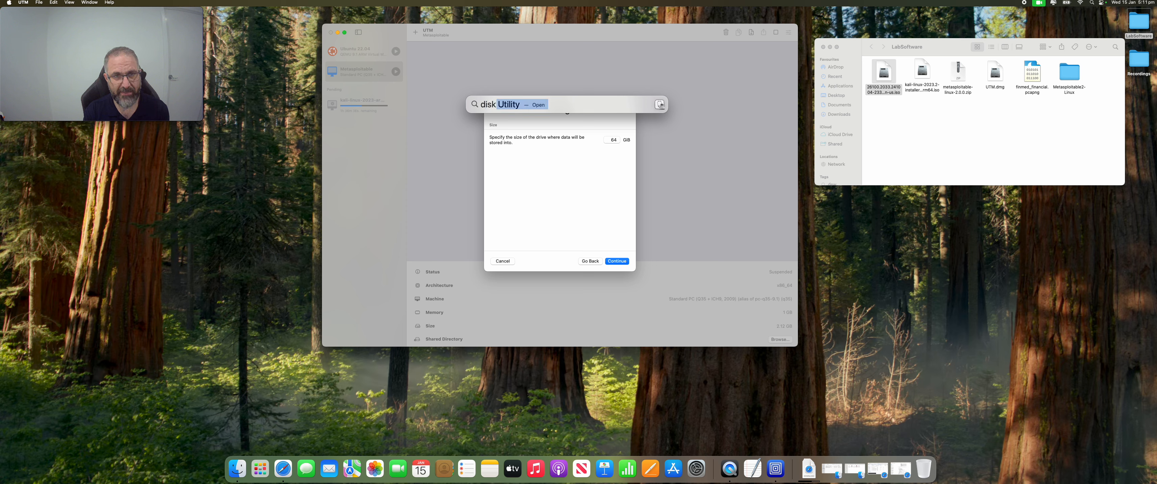
key("Return")
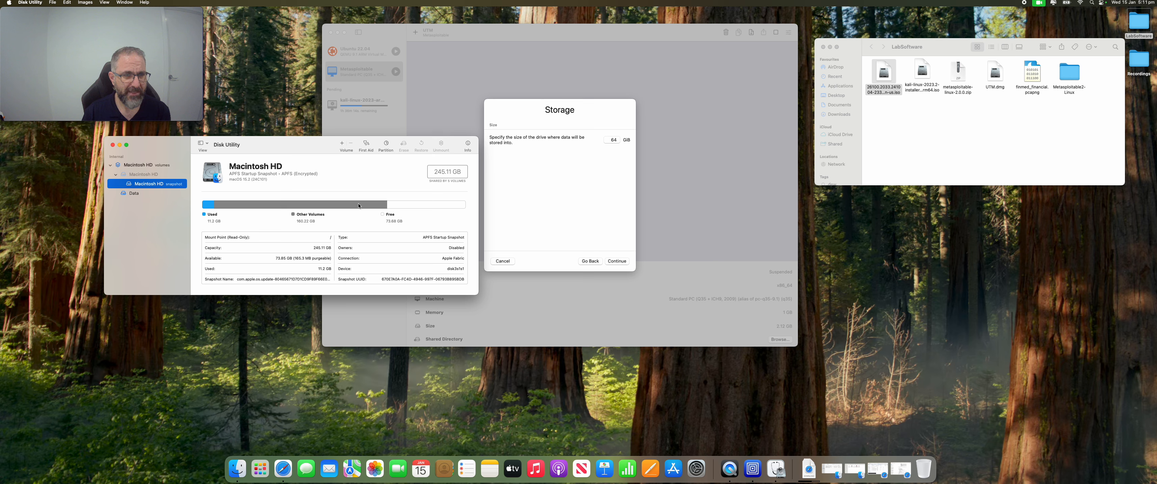
left_click(144, 165)
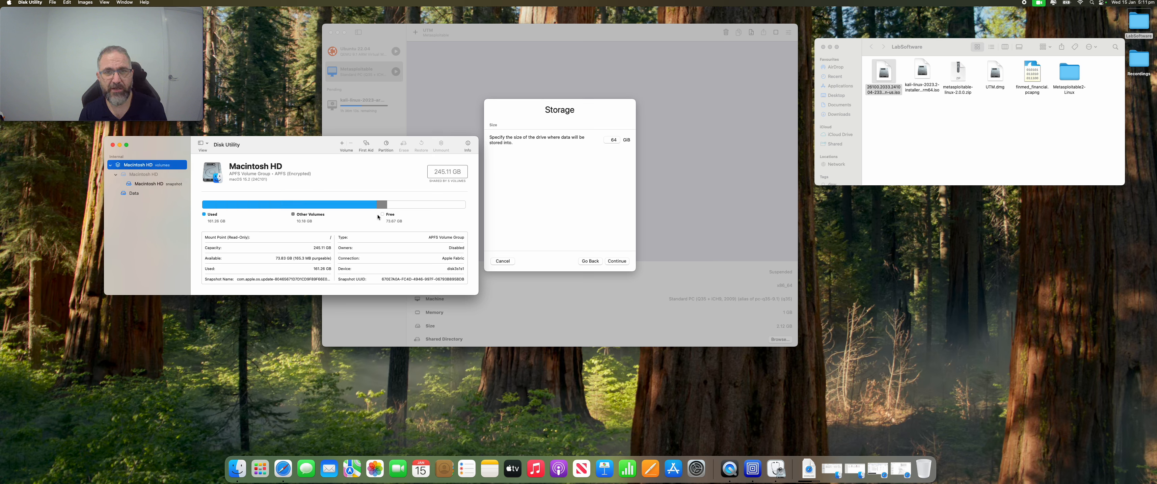
left_click(113, 145)
Step: Accept the 64 GiB drive size without a shared directory and save the virtual machine under the name Windows 11
left_click(611, 261)
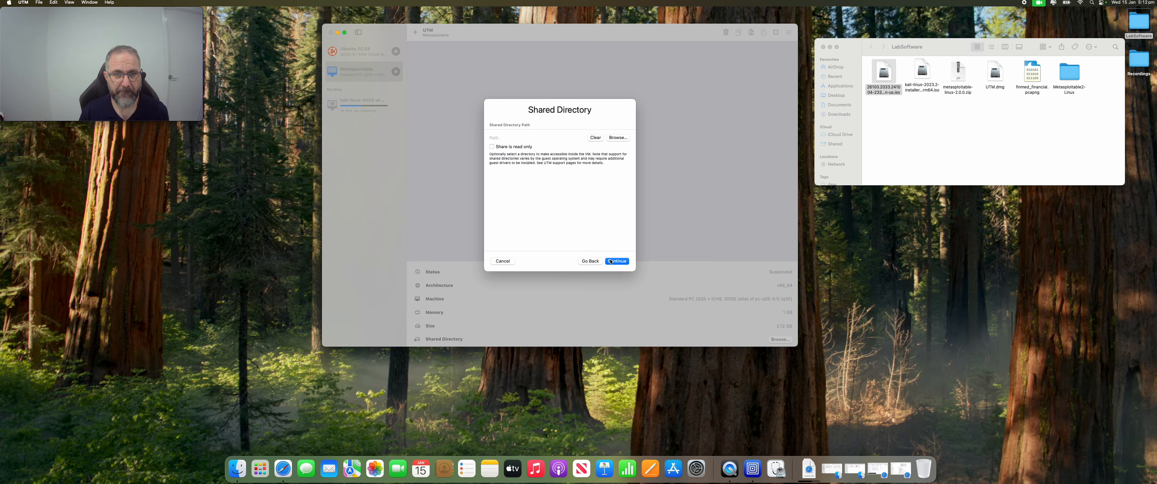
left_click(620, 262)
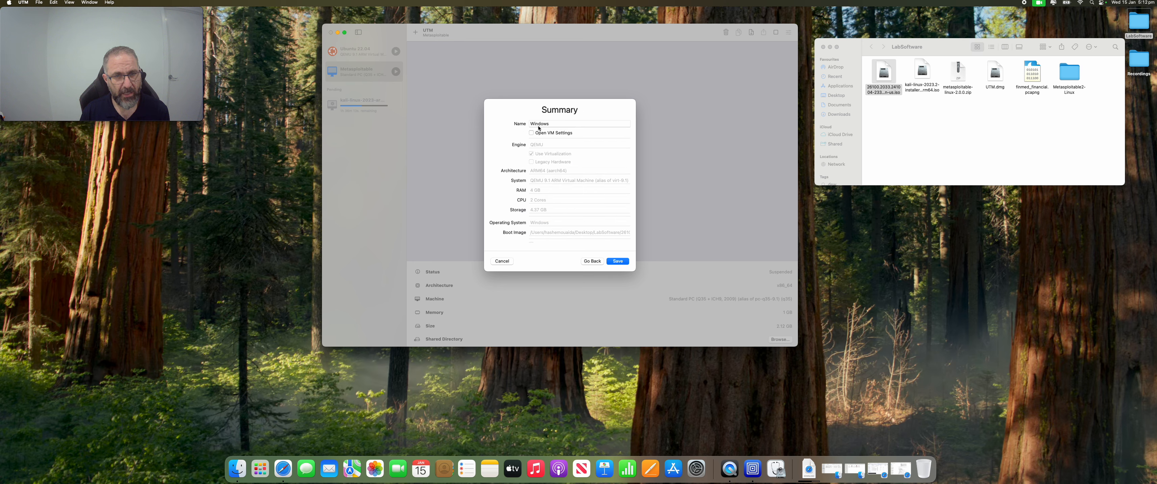
left_click(555, 124)
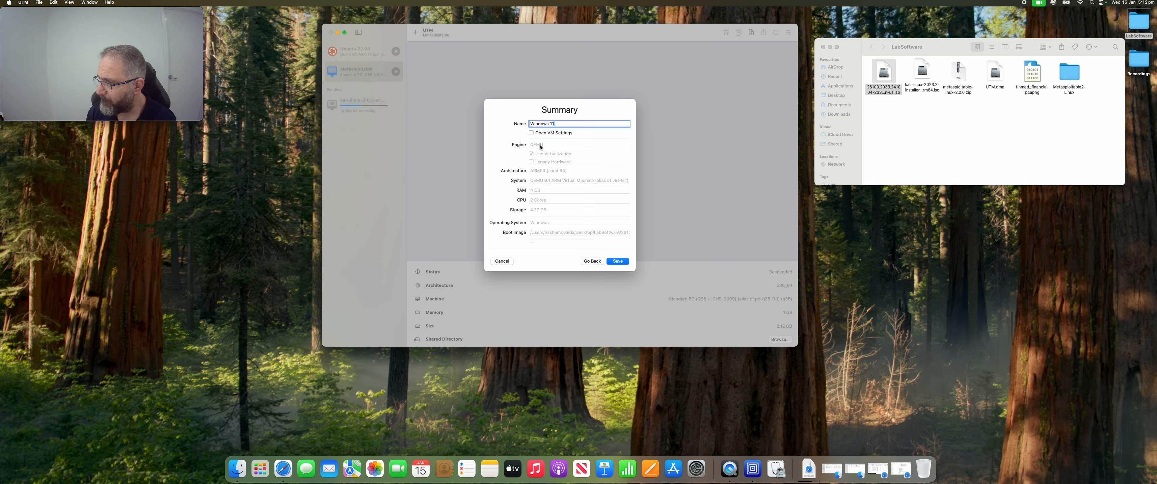
scroll(546, 207, "down", 1)
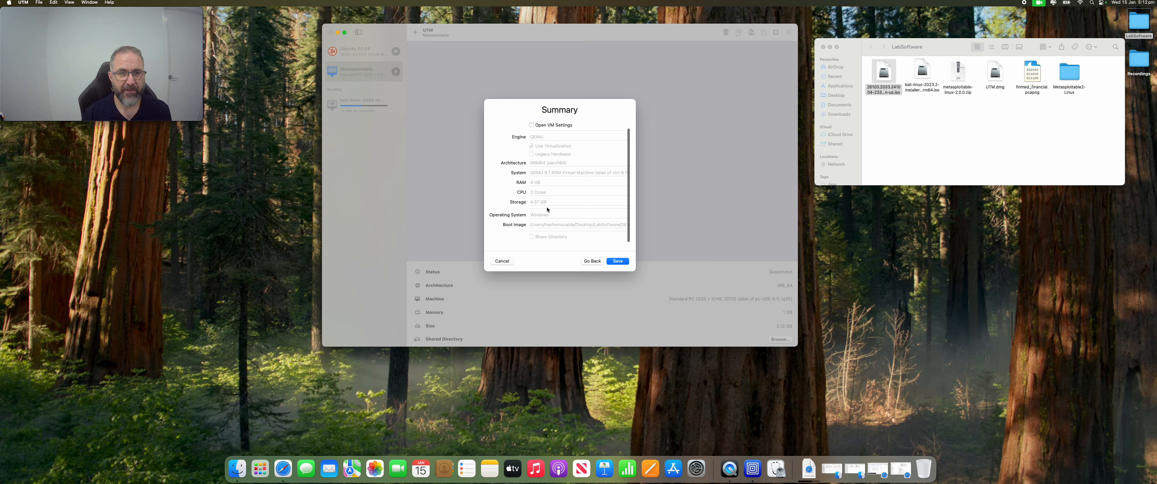
left_click(615, 262)
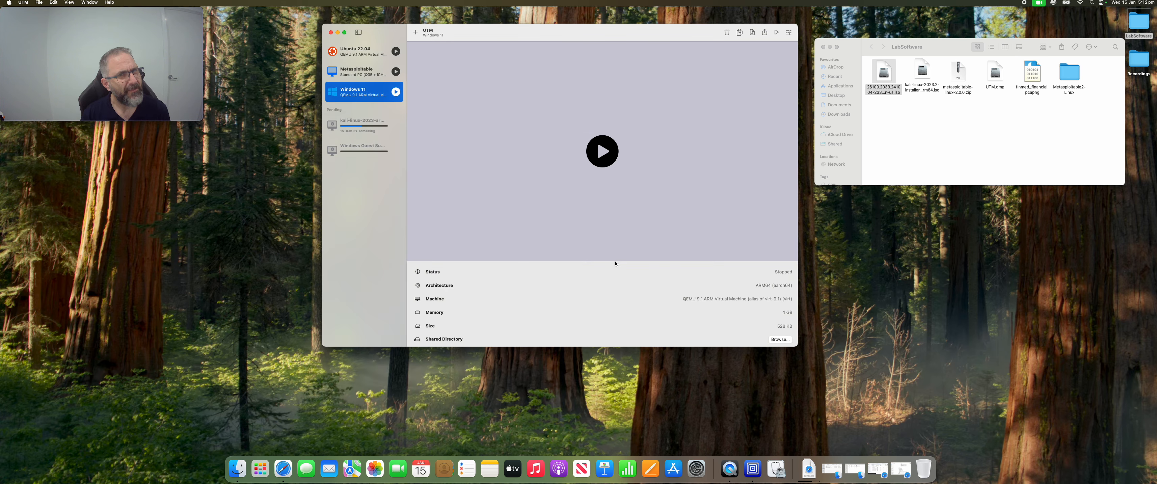
Step: Start the Windows 11 virtual machine and arrange its display window beside the UTM library window
left_click(604, 164)
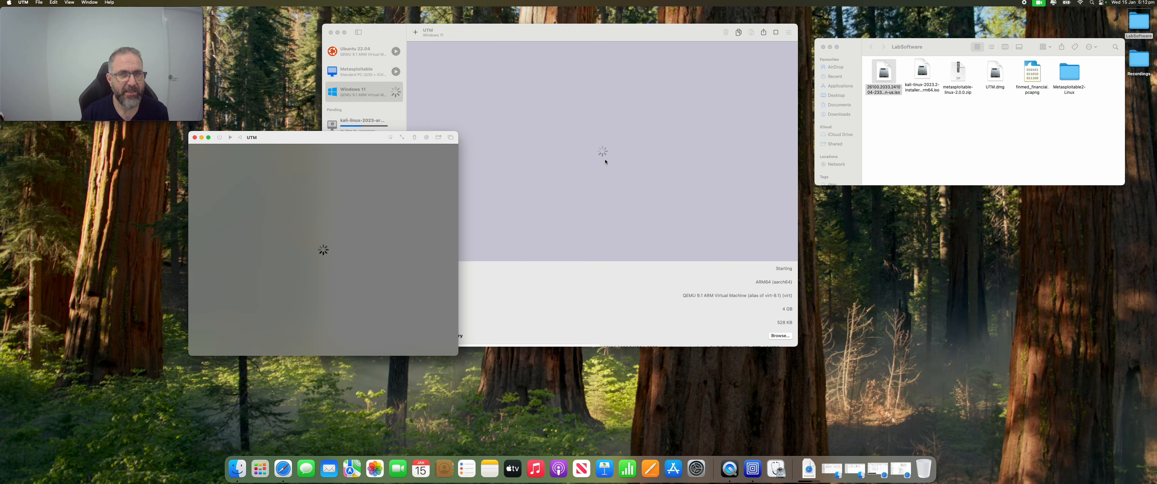
mouse_move(456, 34)
left_mouse_down()
mouse_move(594, 46)
mouse_move(462, 41)
left_mouse_up()
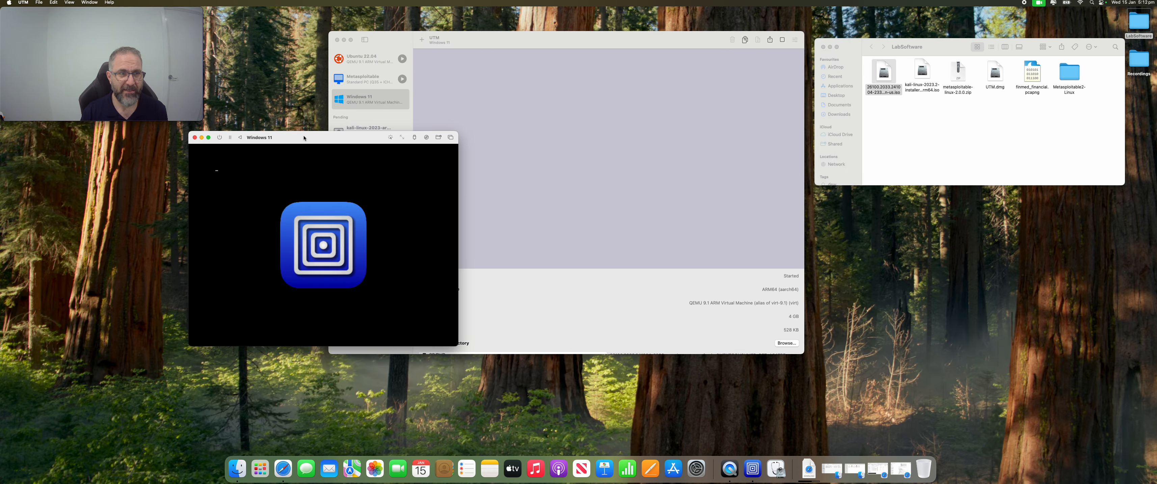
left_click_drag(304, 138, 901, 104)
left_click_drag(656, 40, 579, 35)
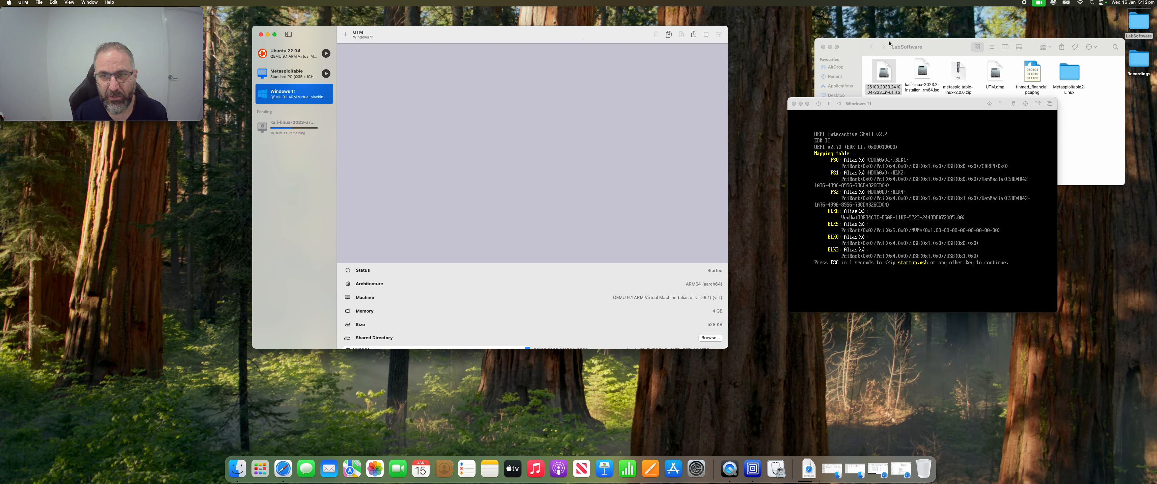
Step: Force the Windows 11 virtual machine off, restart it and boot it from the installation disc
left_click(818, 103)
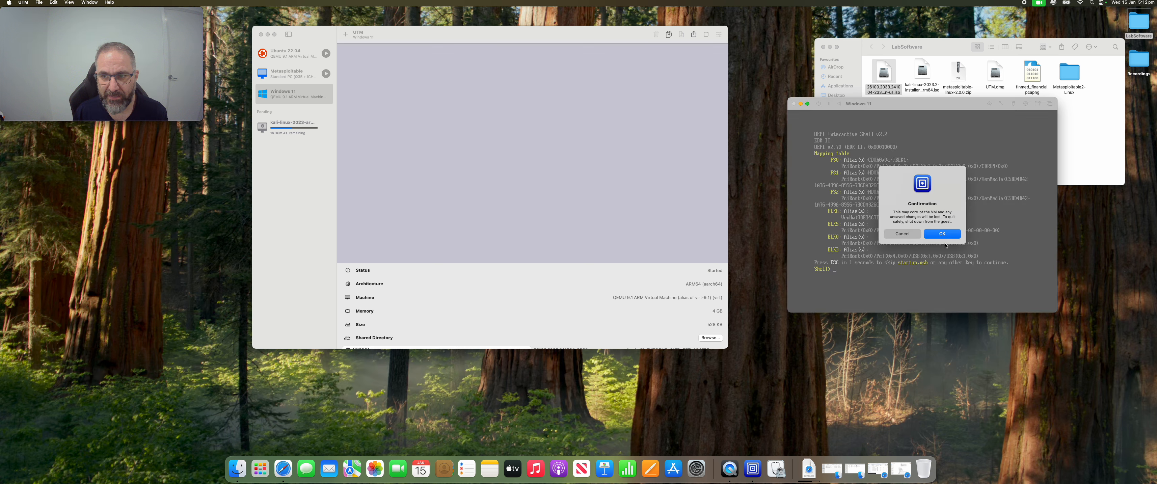
left_click(933, 233)
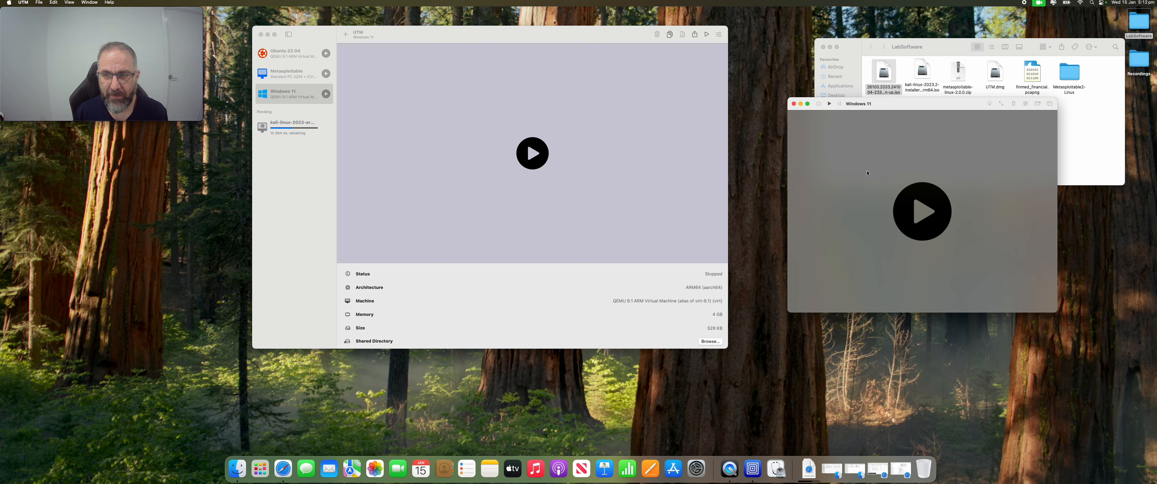
left_click(916, 200)
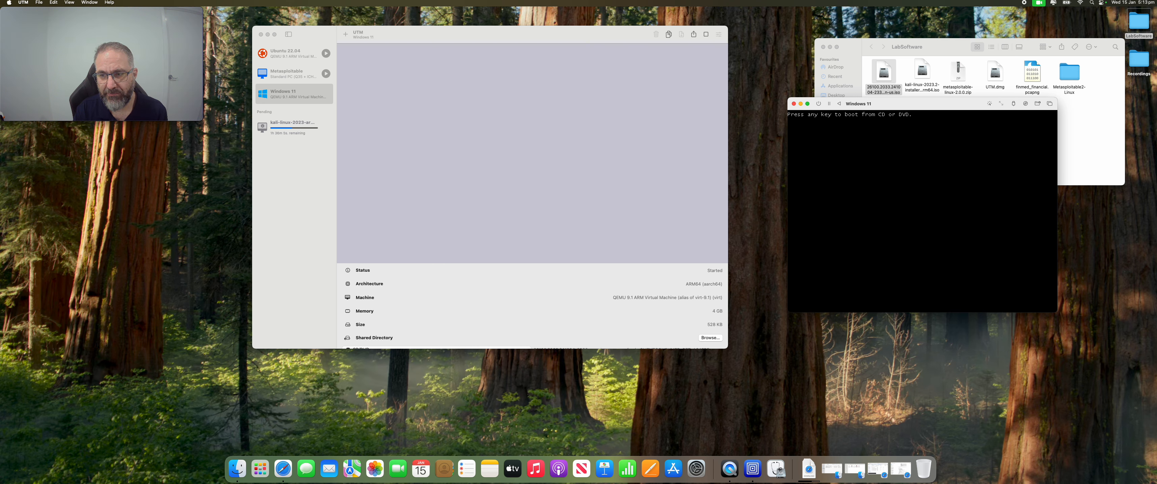
key("Return")
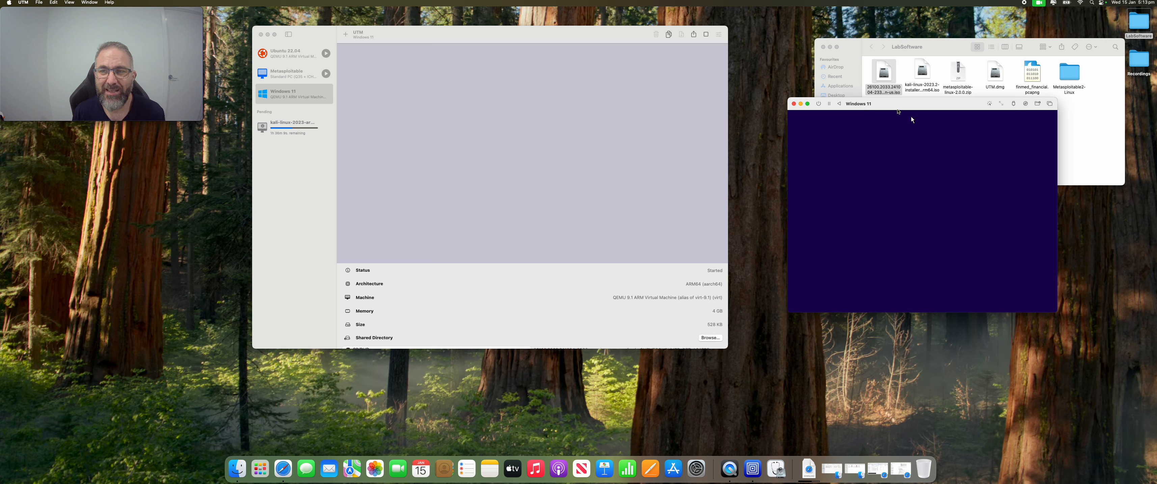
left_click_drag(896, 106, 858, 74)
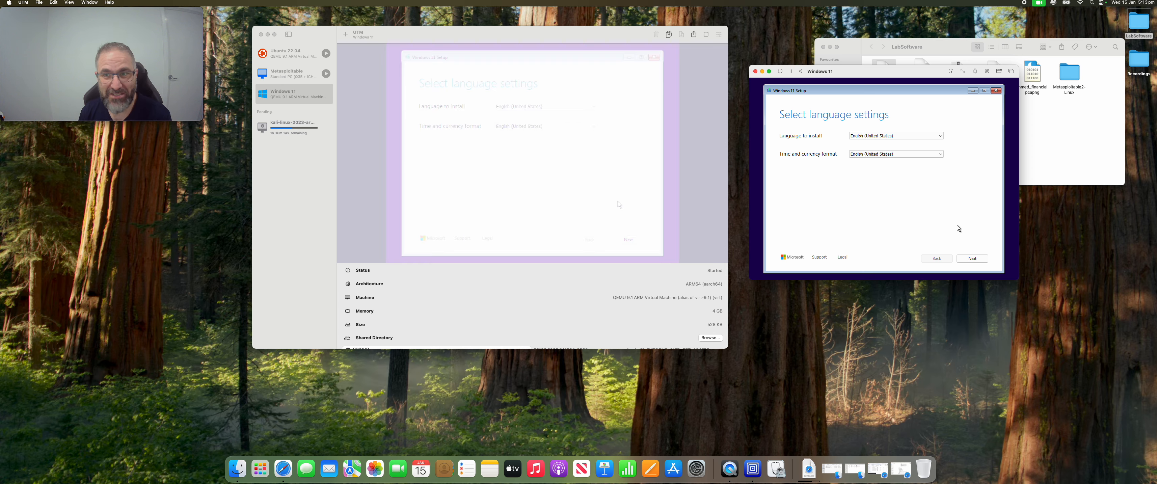
Step: Set the Windows Setup time and currency format to English (Australia) and accept the US keyboard
left_click(1030, 298)
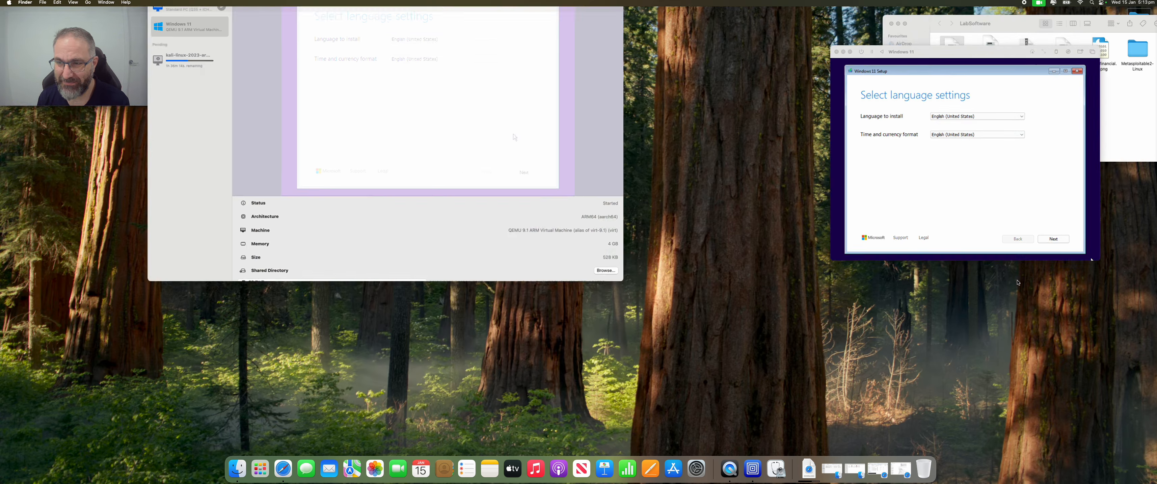
left_click(1030, 298)
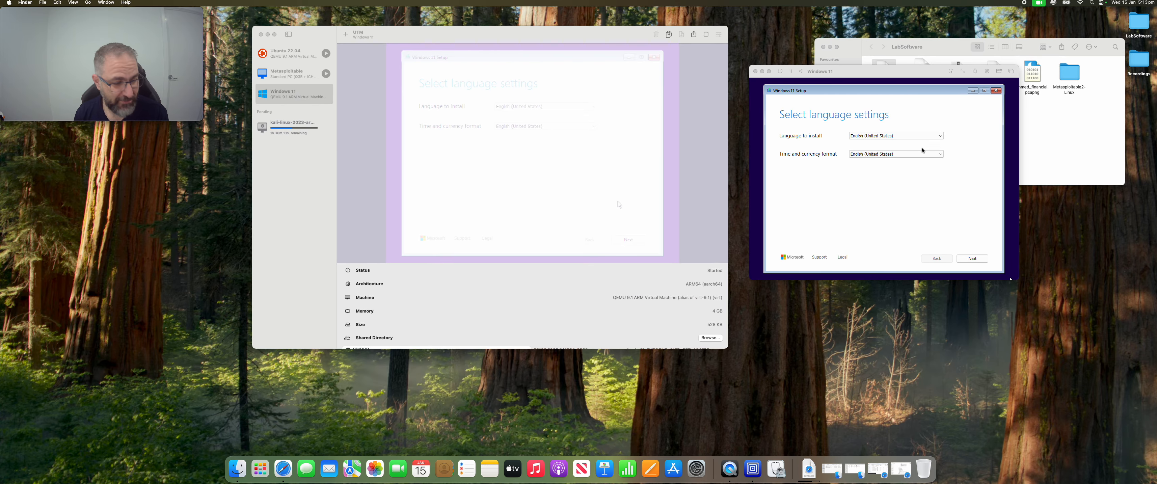
left_click(942, 139)
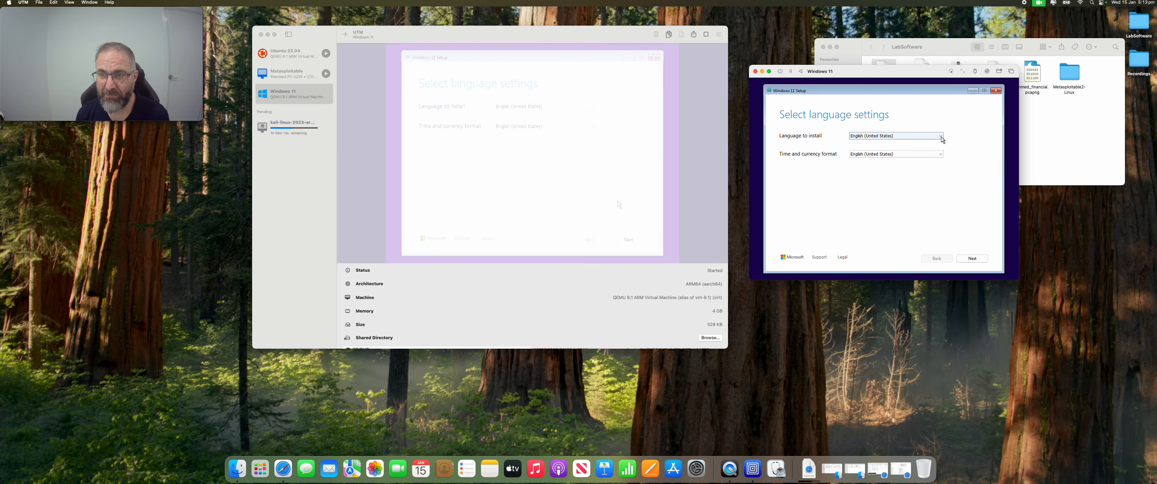
left_click(937, 154)
scroll(910, 153, "down", 5)
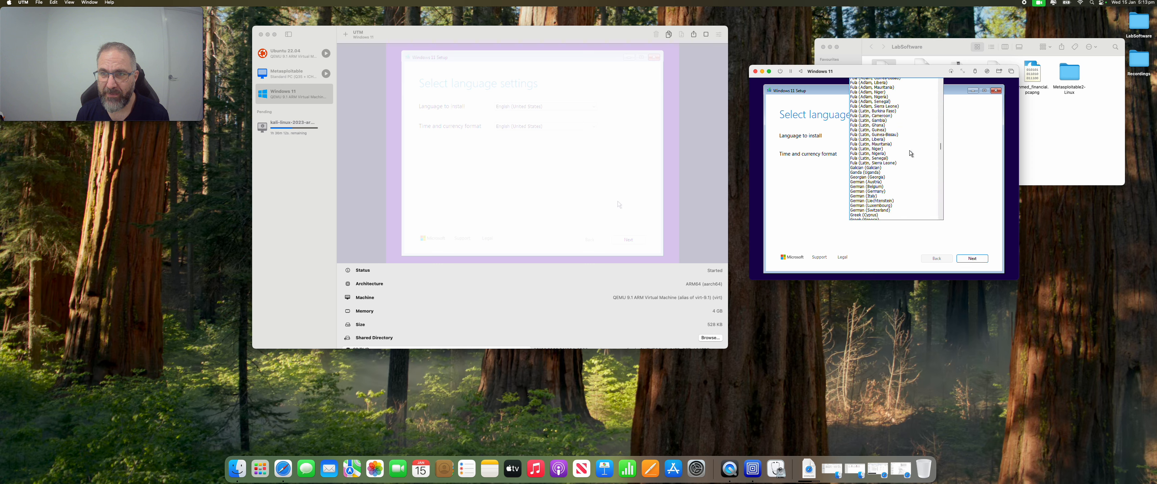
scroll(910, 153, "up", 10)
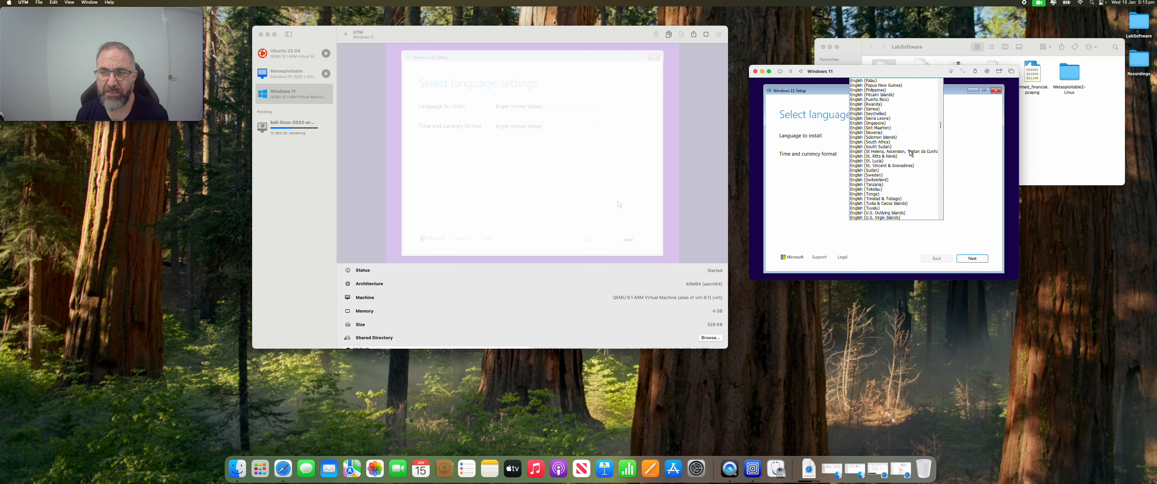
scroll(910, 153, "up", 6)
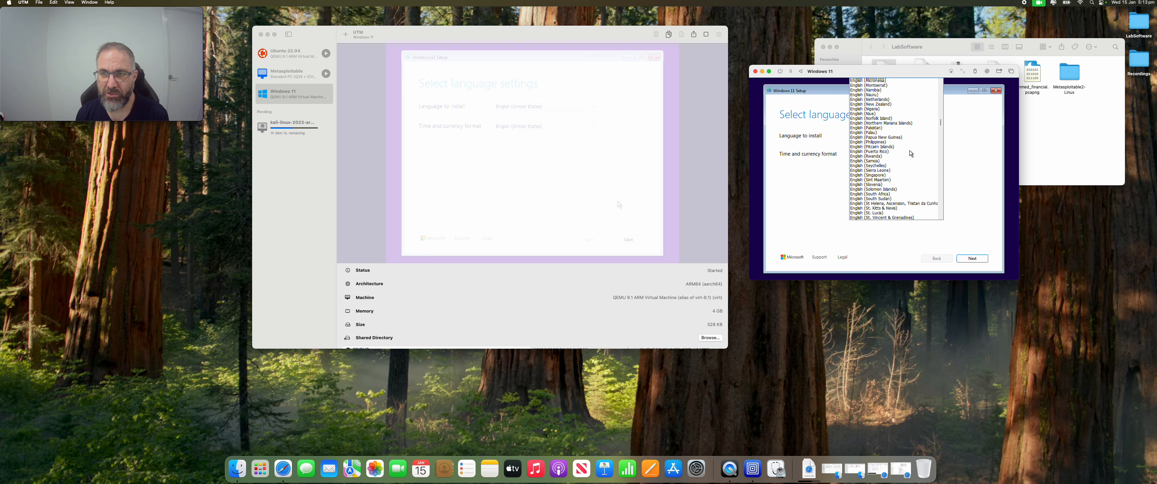
scroll(910, 153, "up", 3)
scroll(910, 154, "up", 13)
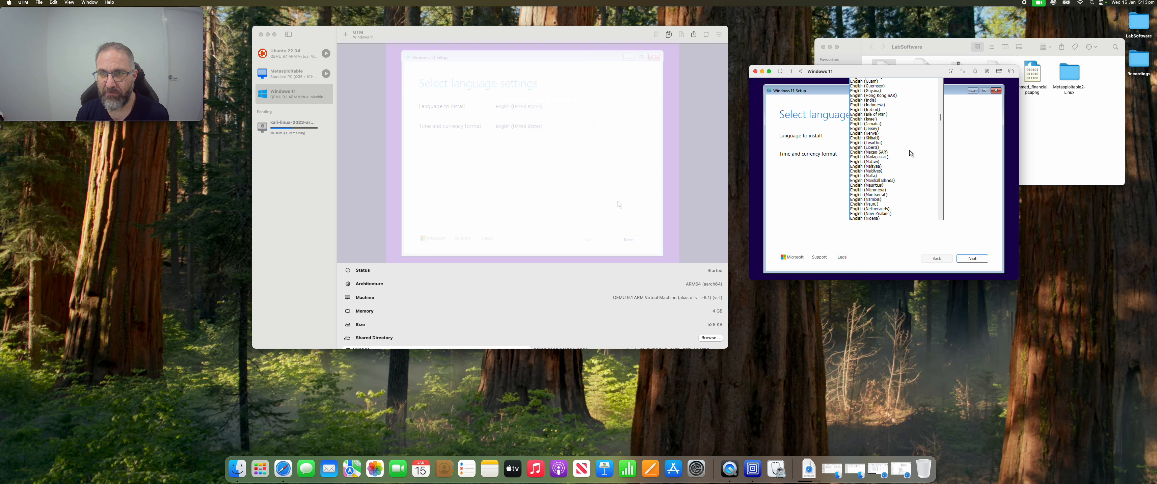
scroll(910, 153, "down", 3)
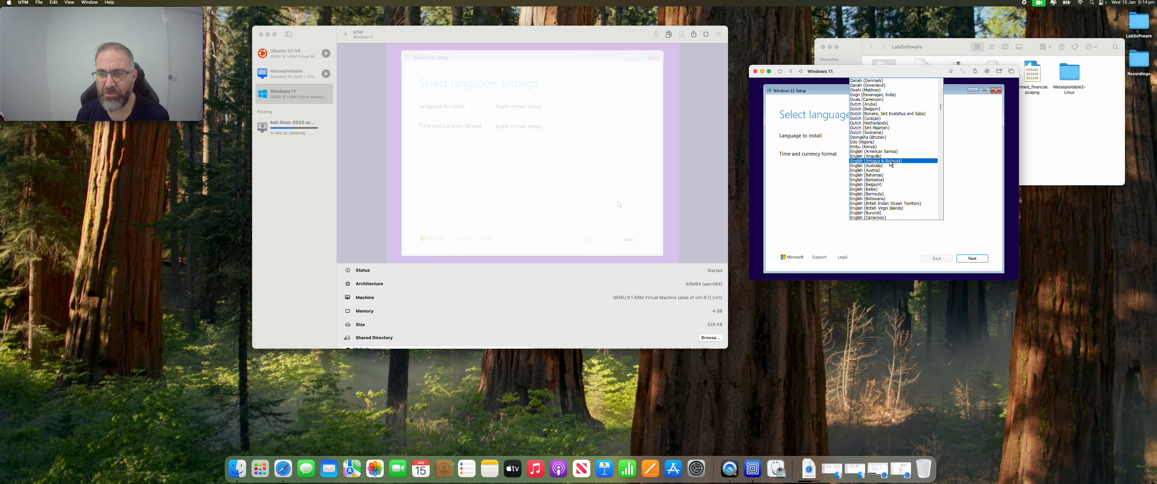
left_click(881, 165)
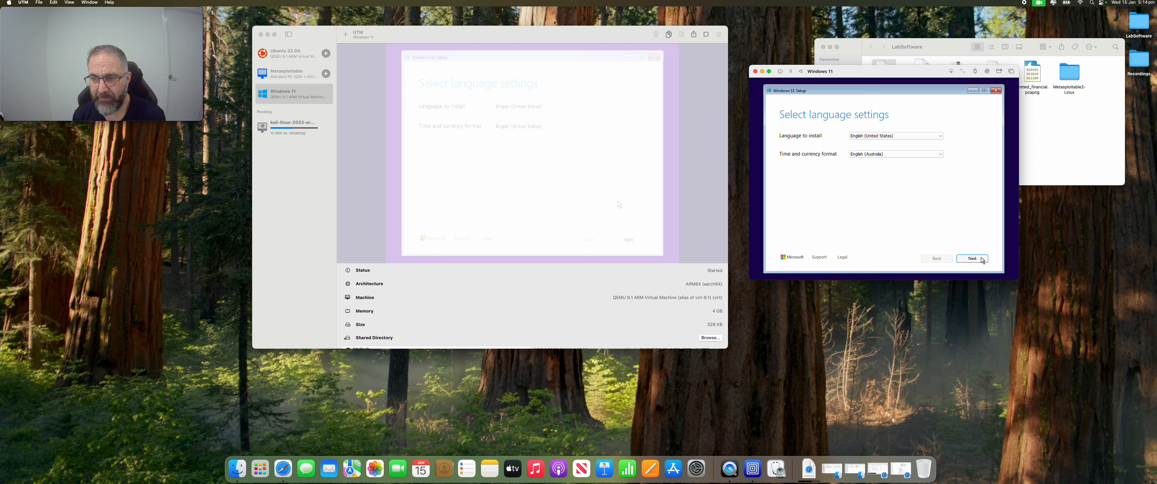
left_click(981, 259)
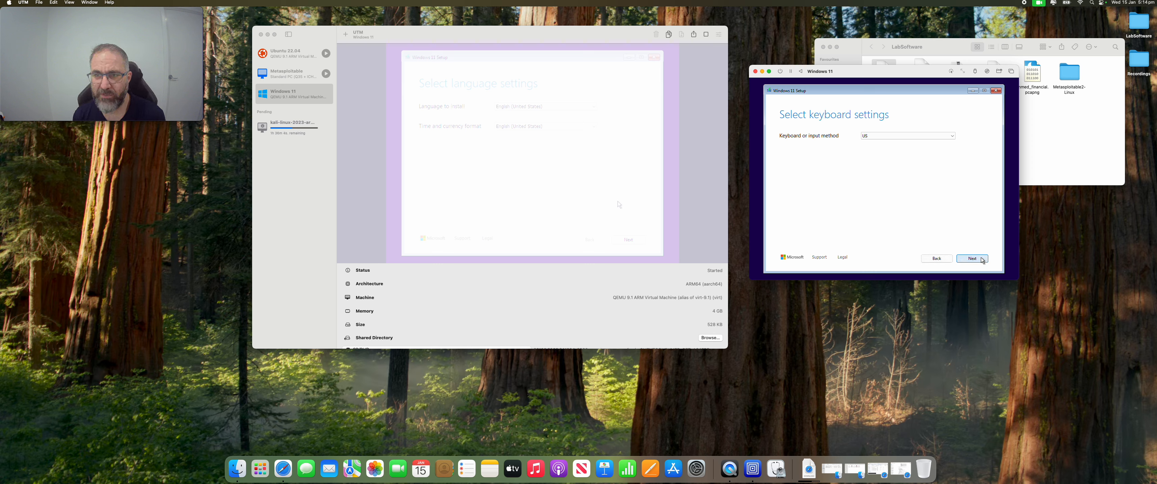
left_click(981, 259)
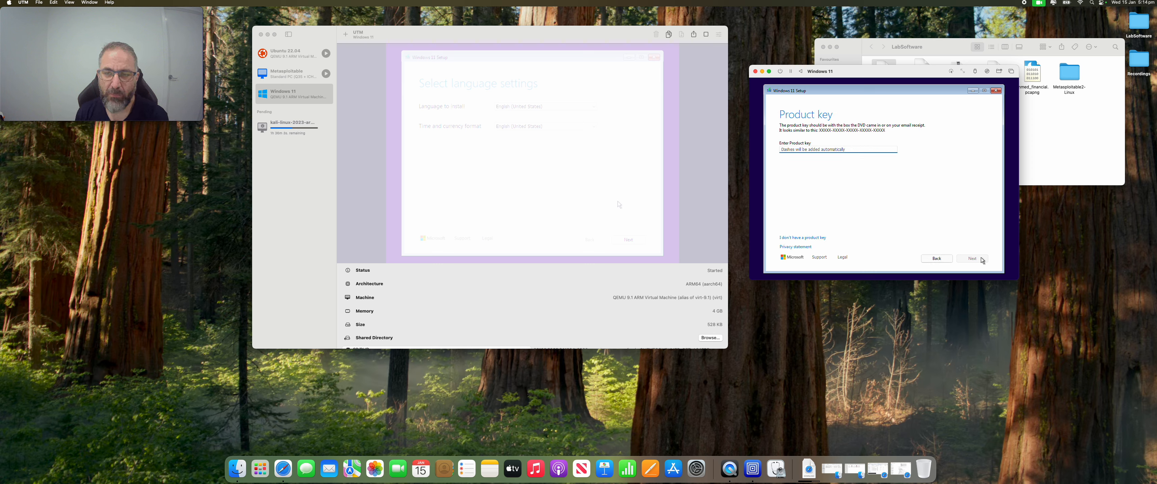
Step: Proceed without a product key and select Windows 11 Pro as the image to install
left_click(813, 237)
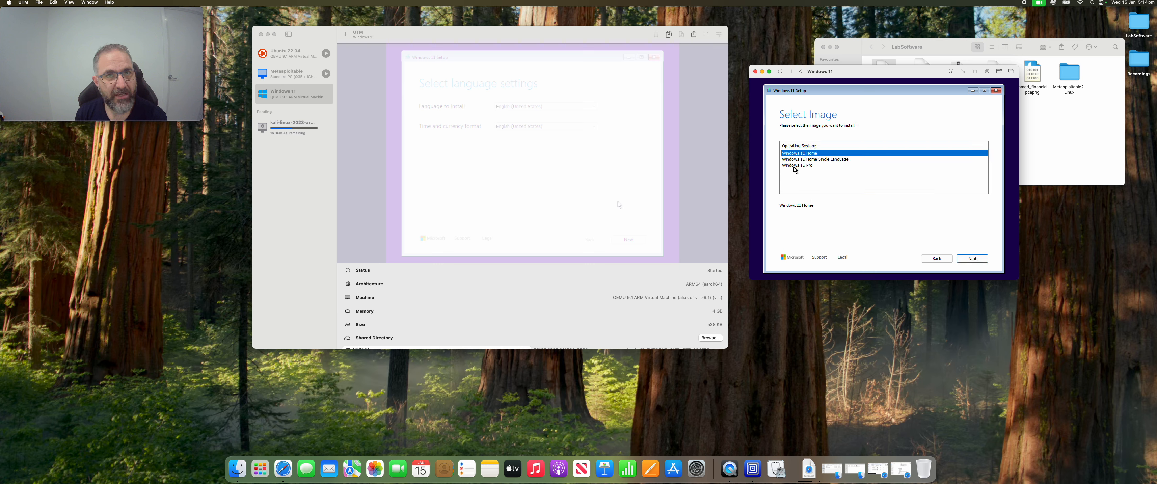
left_click(799, 167)
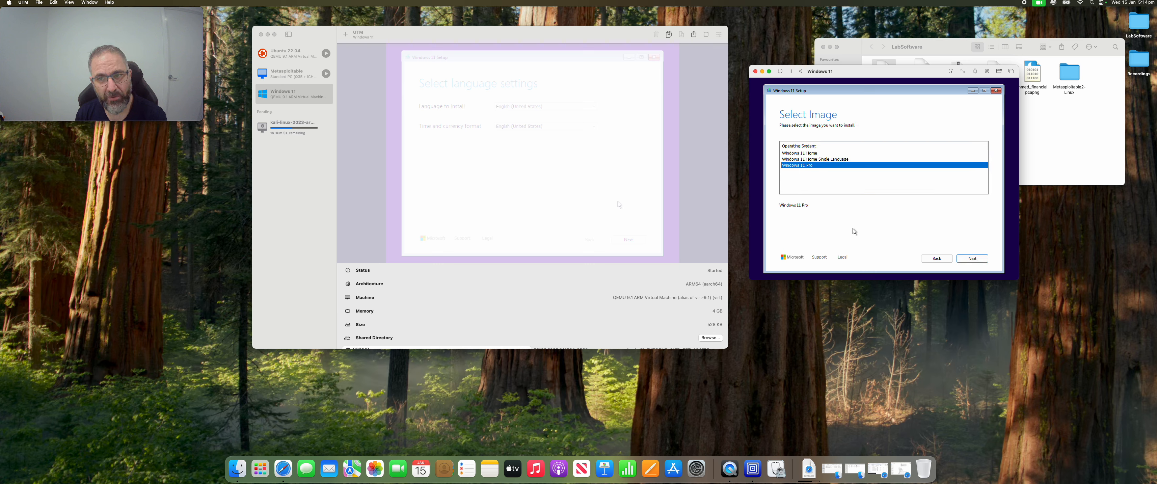
left_click(972, 258)
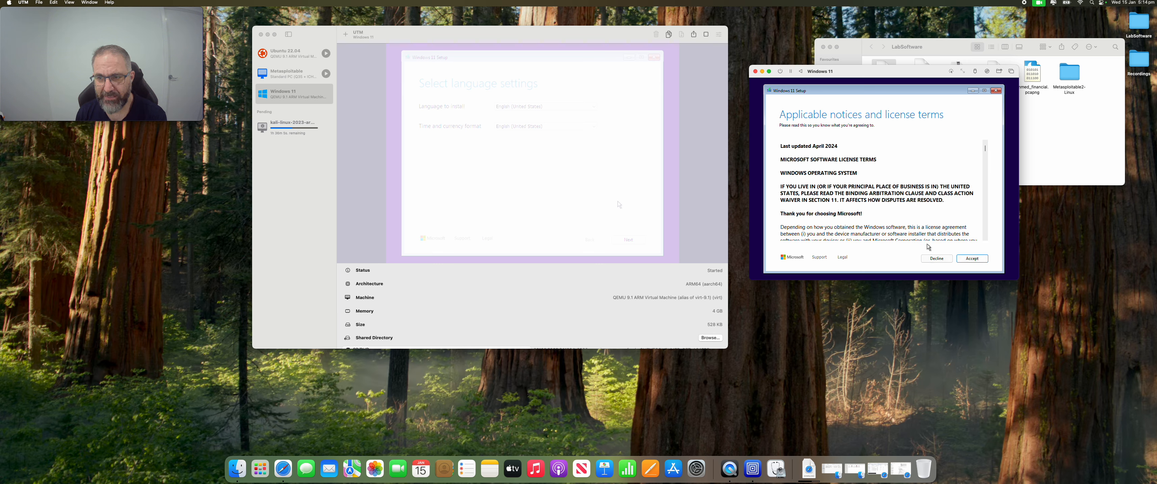
Step: Accept the license terms and start installing Windows 11 on the unallocated space of Disk 0
left_click(964, 259)
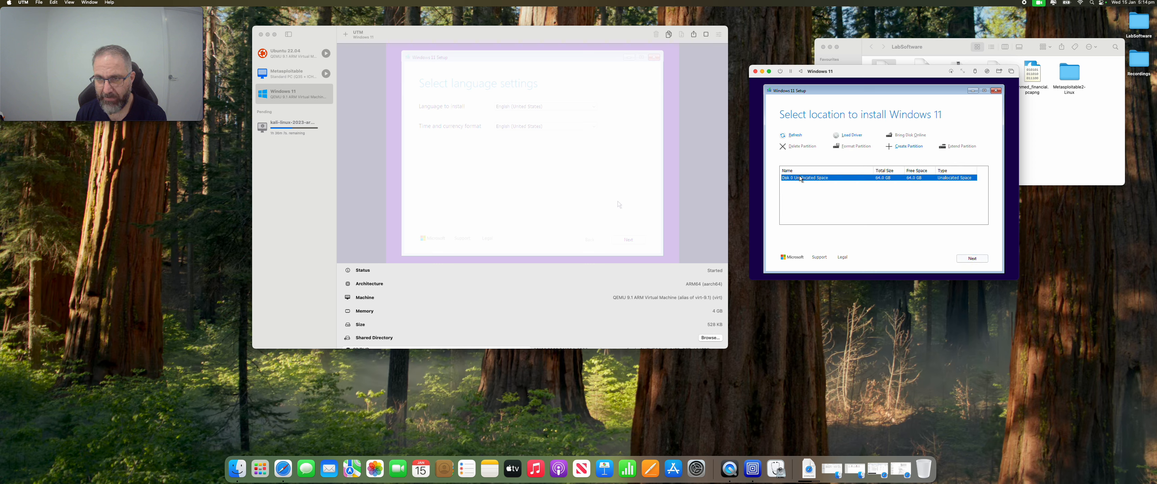
left_click(965, 259)
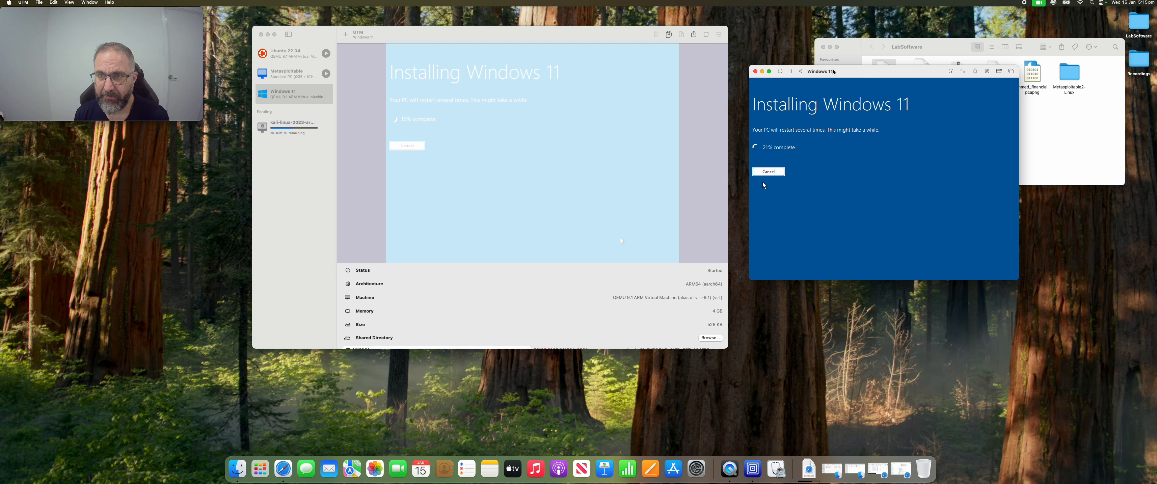
mouse_move(843, 75)
left_mouse_down()
mouse_move(879, 166)
mouse_move(838, 86)
left_mouse_up()
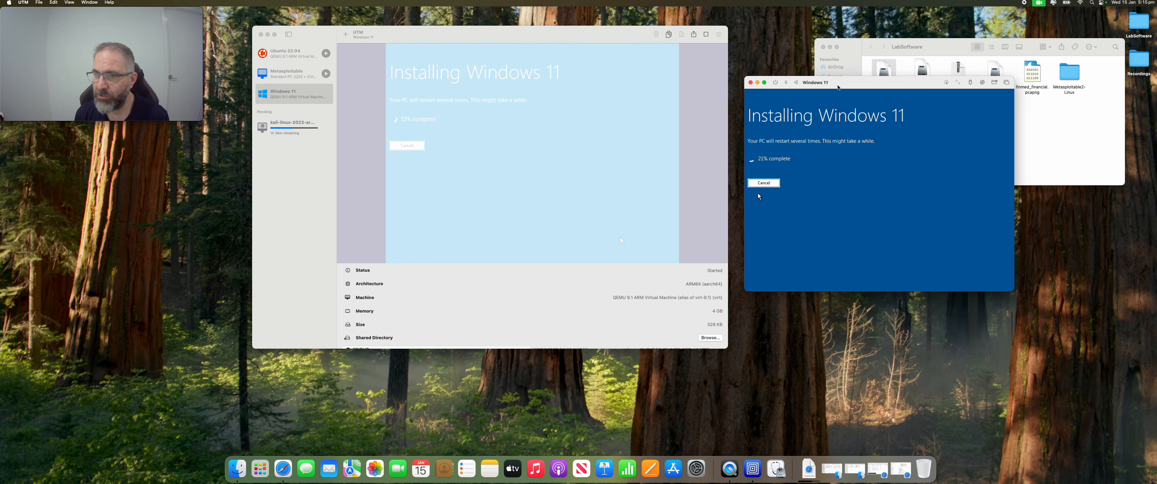